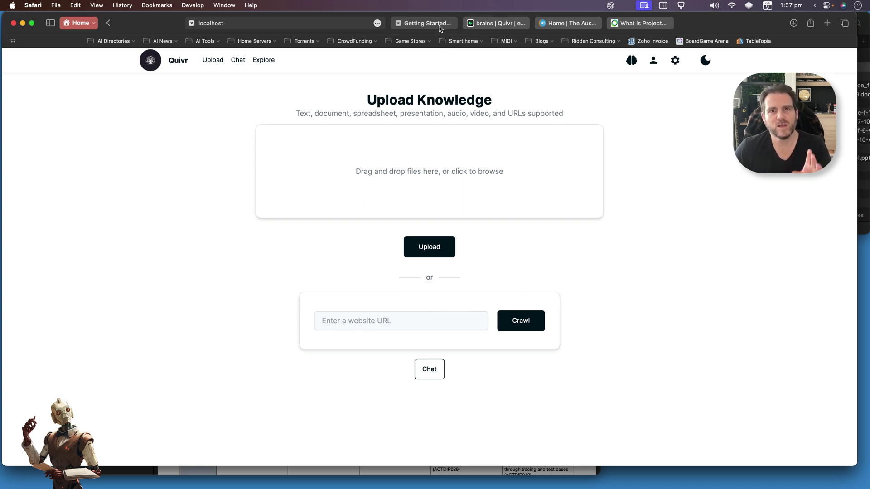
Step: Open the Getting Started Intro page to view Quivr's key features and supported file types
left_click(439, 29)
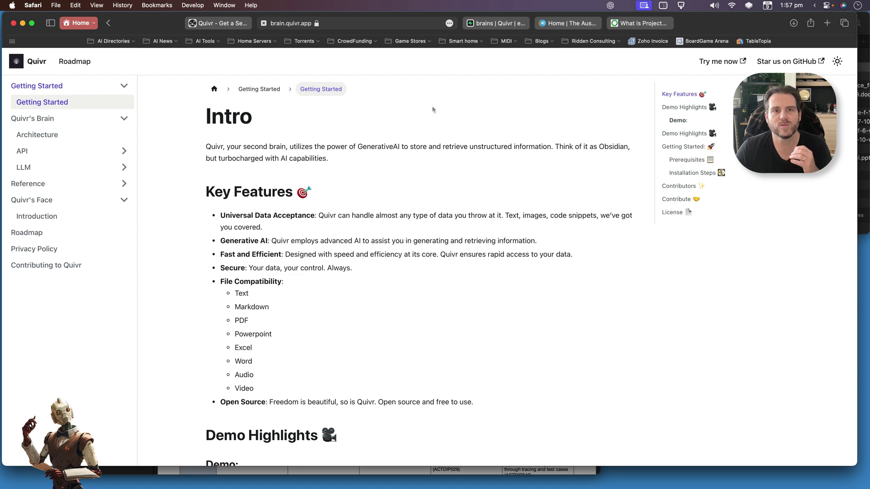
Step: Check the Supabase brains table listing ACARA - Digital Technologies, then return to Quivr's Upload Knowledge page
left_click(493, 27)
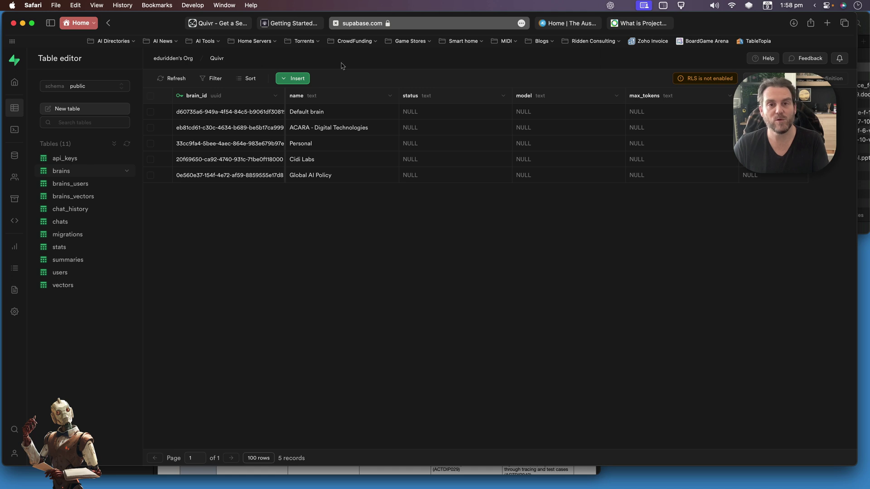
left_click(237, 25)
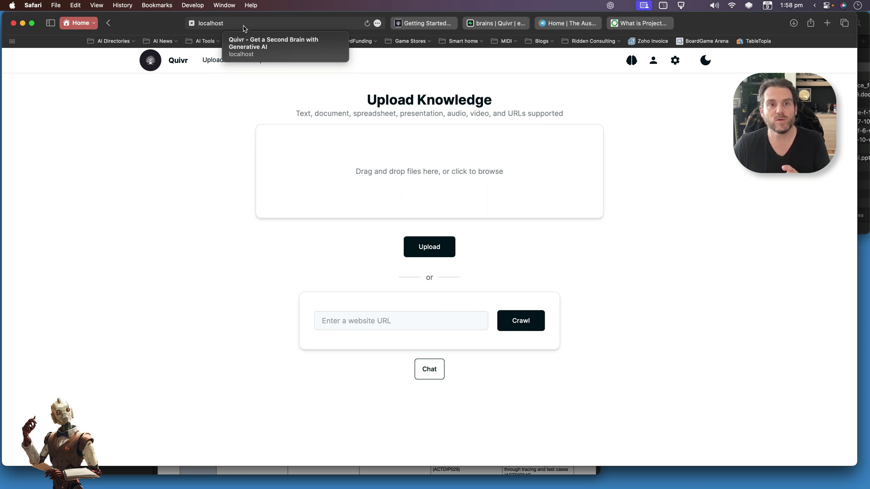
left_click(238, 25)
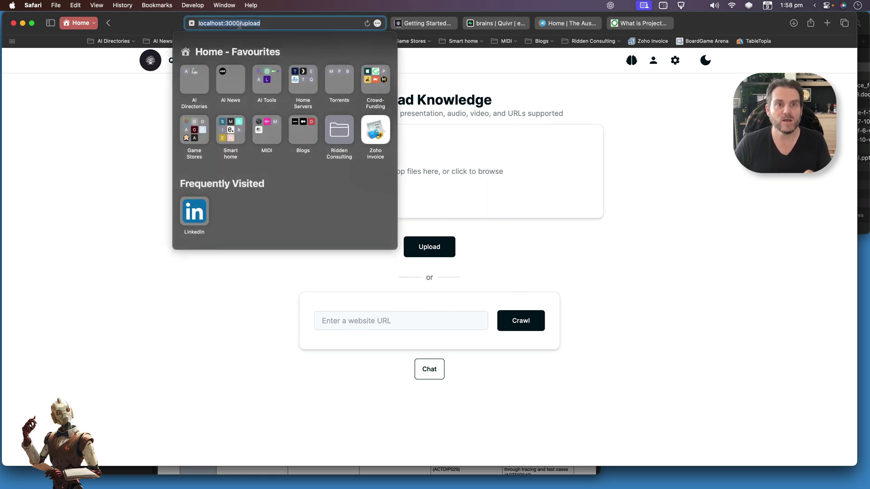
left_click(120, 127)
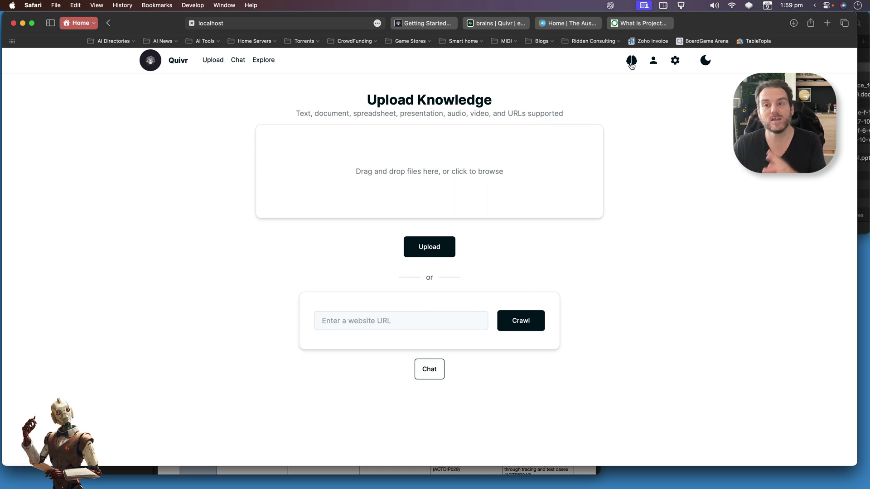
Step: Confirm ACARA - Digital Technologies as the active brain and bring the Finder Curriculum folder forward
left_click(631, 64)
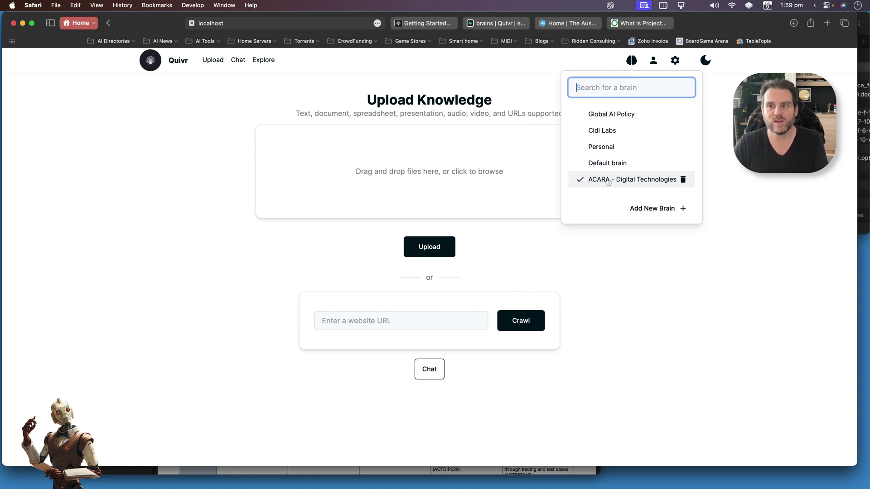
left_click(864, 184)
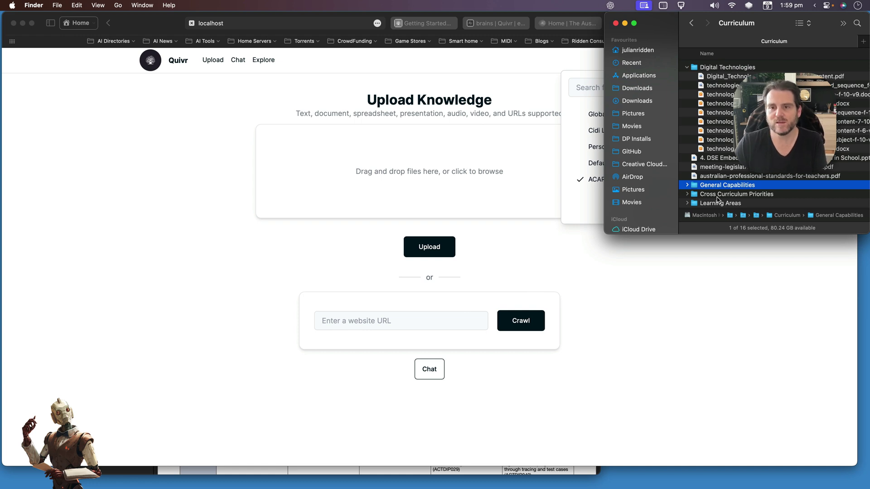
Step: Review the Australian Curriculum and PBLWorks 'What is PBL?' pages, then go back to Quivr's upload page
left_click(605, 265)
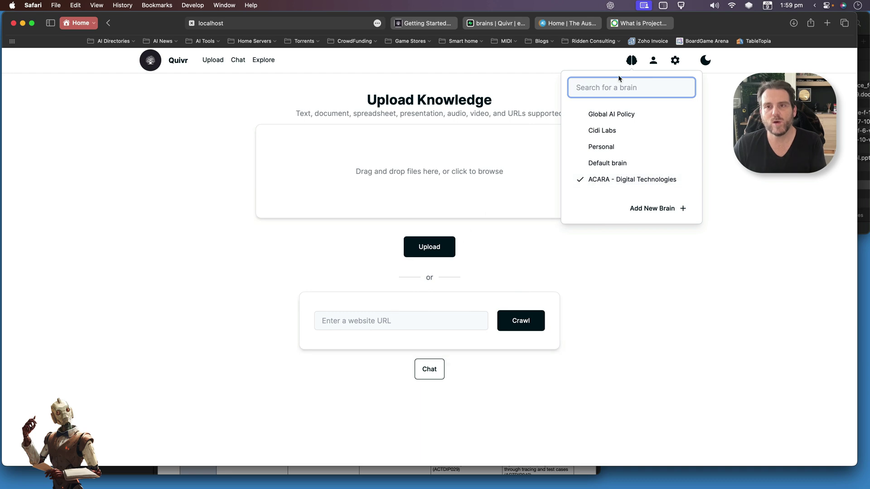
left_click(580, 26)
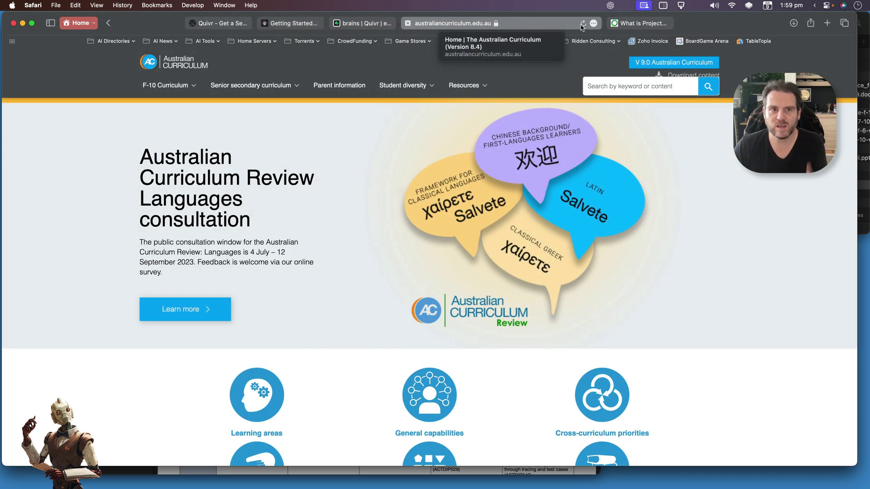
left_click(650, 23)
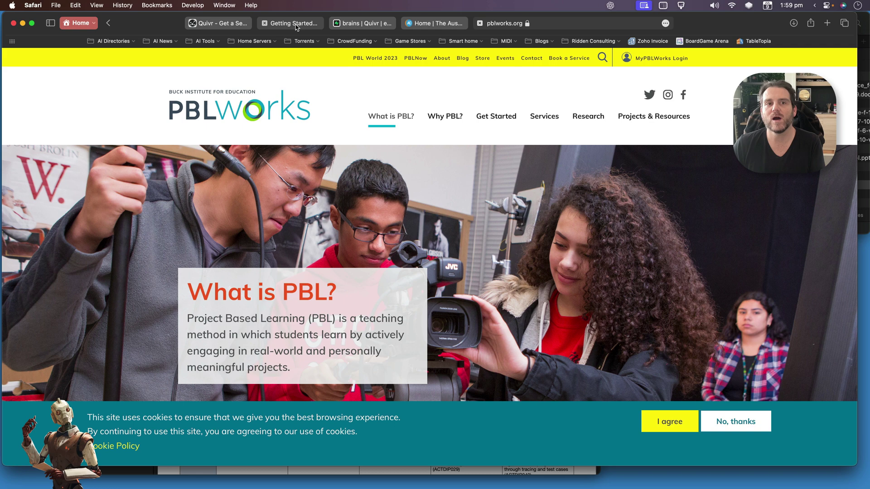
left_click(226, 24)
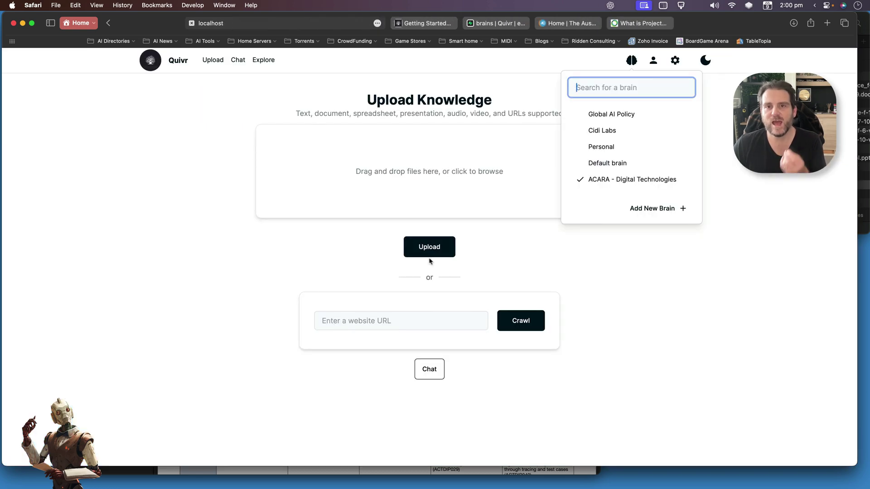
Step: Browse the brain's stored URLs in Explore, then view the gpt-4, temperature 0.62, 800-token configuration
left_click(264, 61)
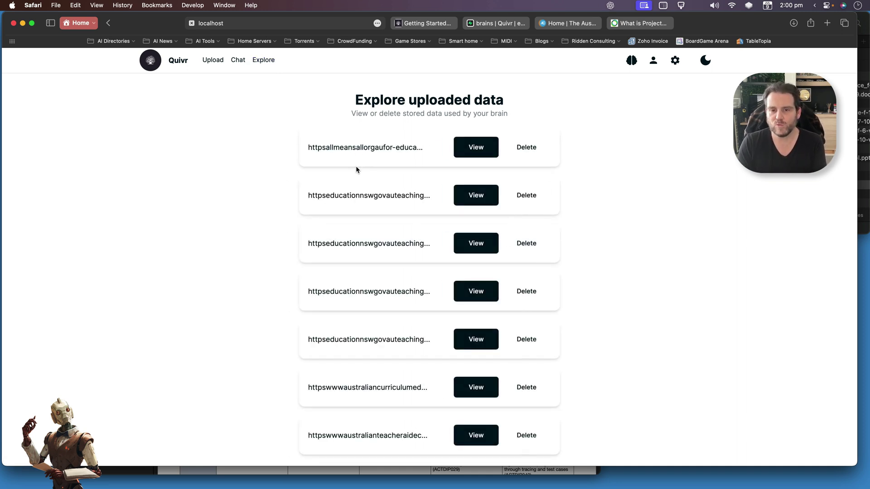
scroll(356, 170, "down", 14)
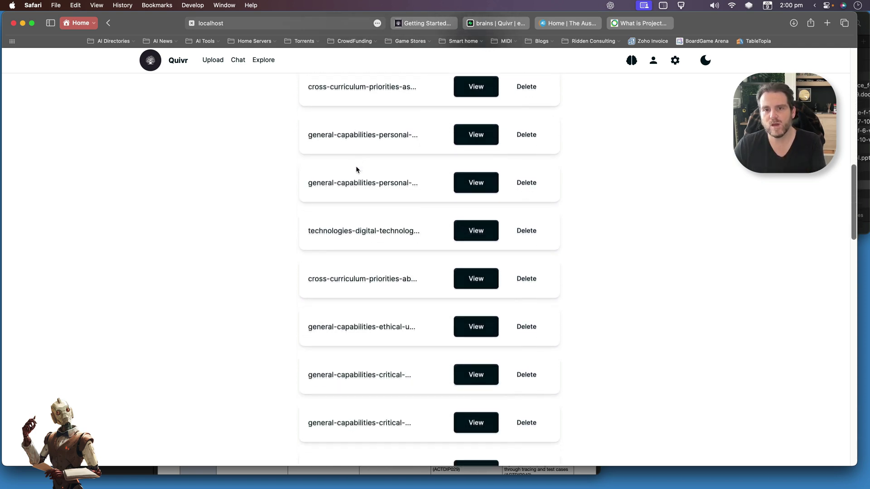
scroll(356, 169, "up", 4)
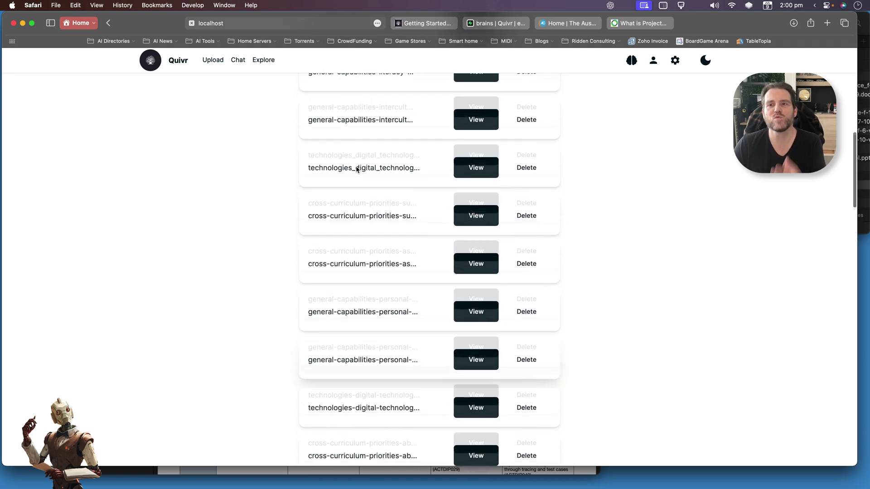
scroll(356, 169, "up", 10)
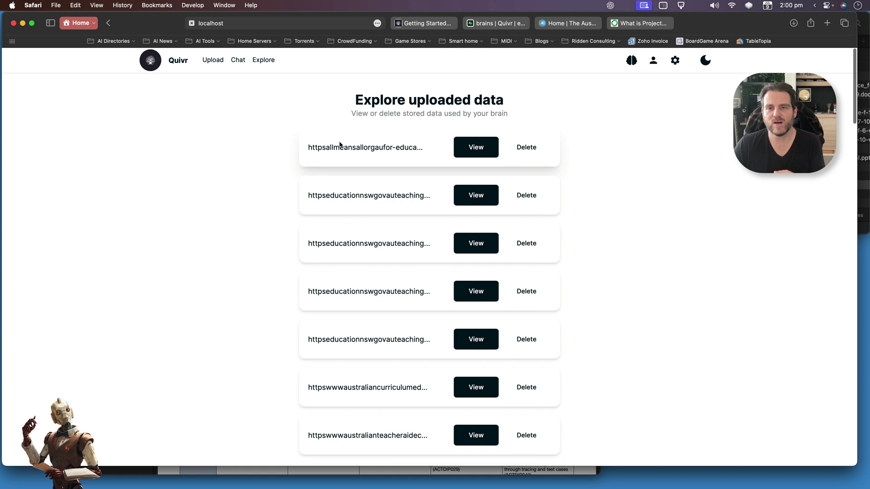
left_click(674, 67)
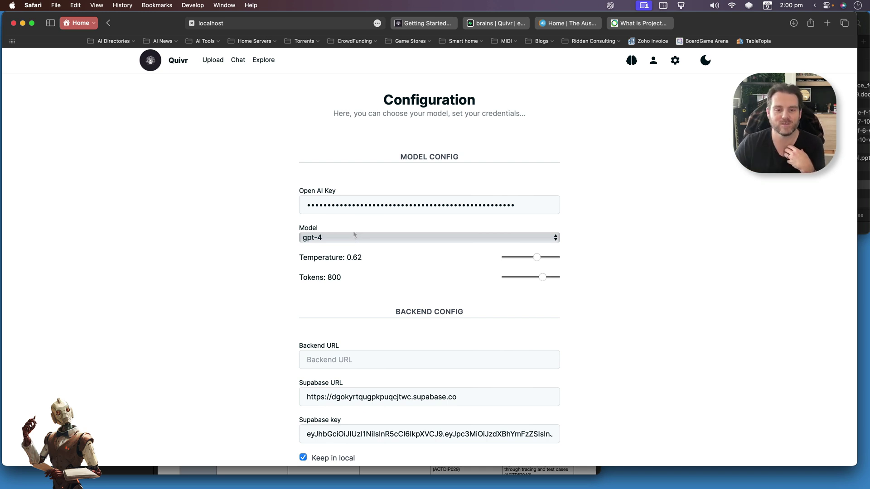
scroll(353, 234, "down", 5)
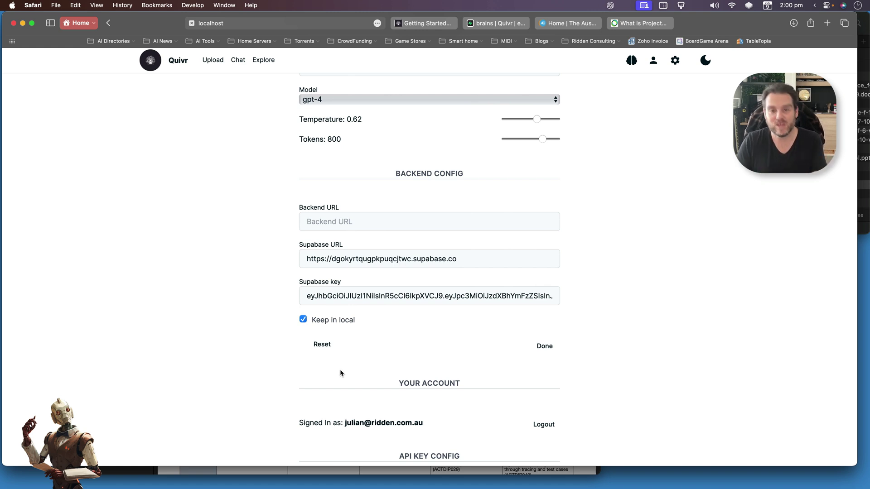
scroll(339, 369, "up", 5)
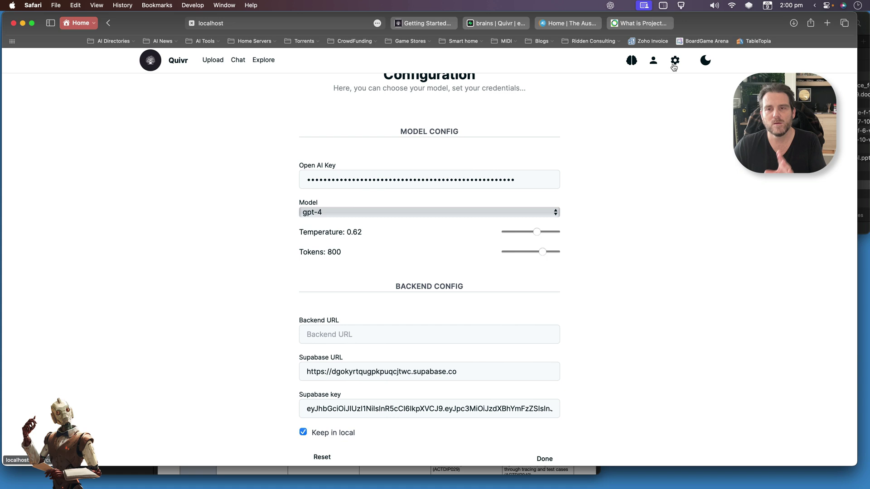
left_click(630, 60)
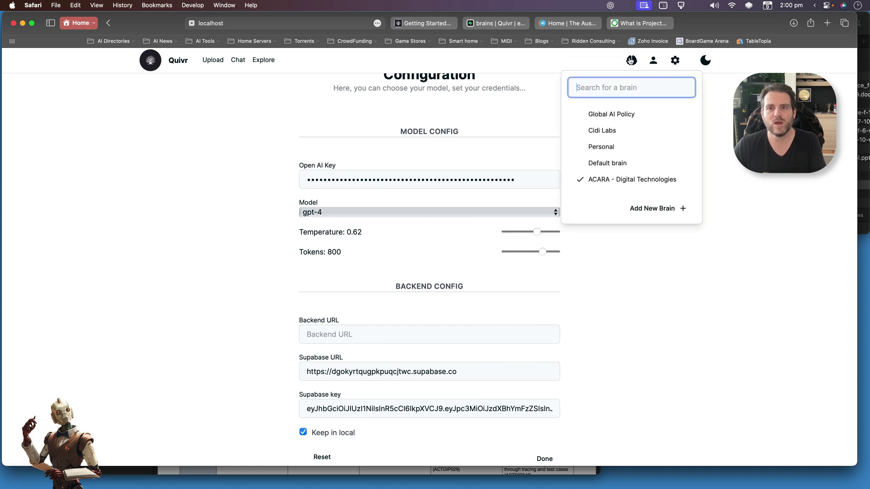
left_click(630, 60)
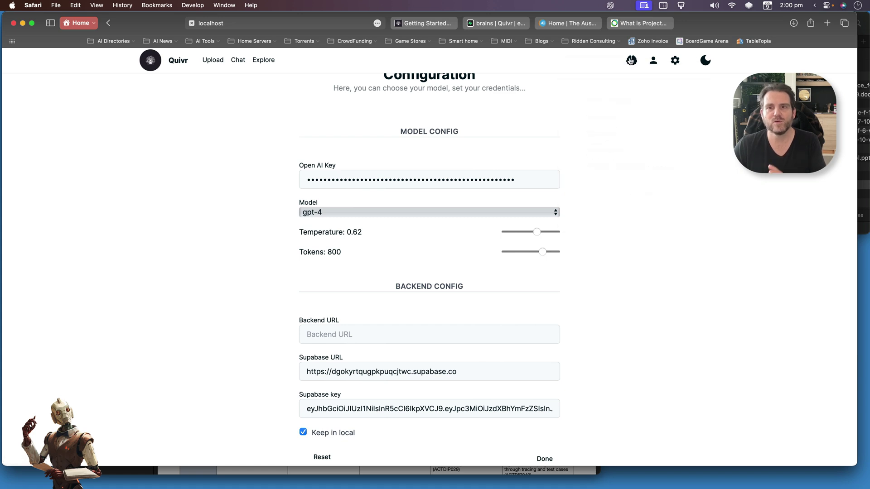
Step: Reopen the saved 'Create a PBL' chat with the Digital Safety Campaign task for ACTDIK014
left_click(236, 64)
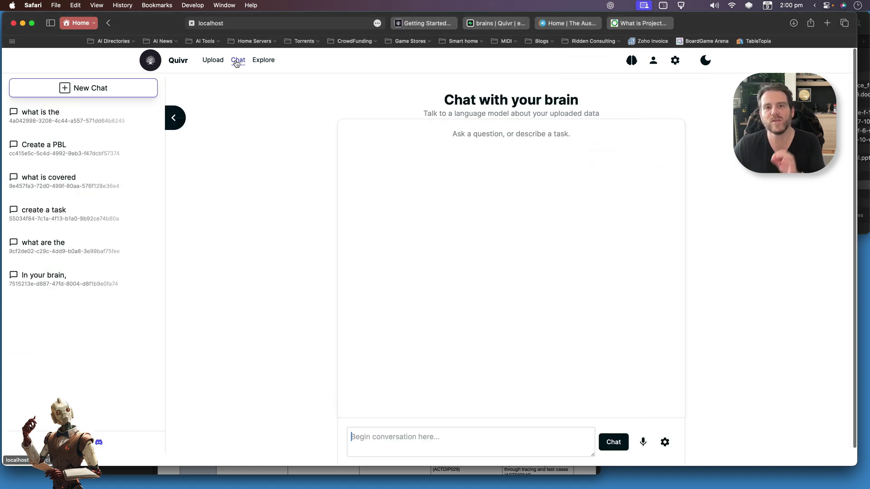
left_click(96, 148)
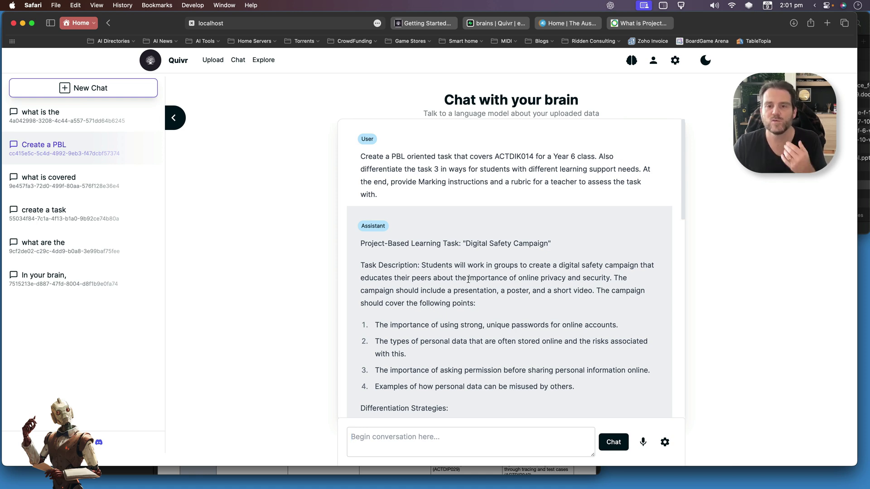
scroll(468, 279, "down", 5)
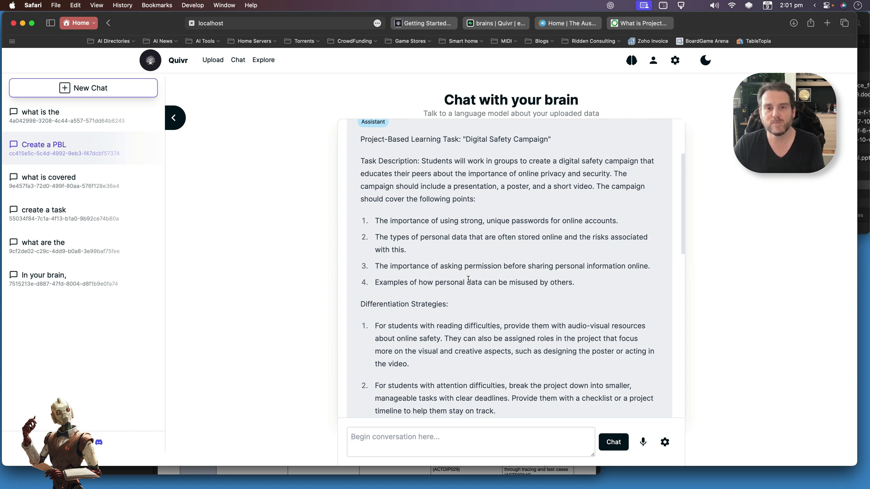
scroll(468, 279, "down", 1)
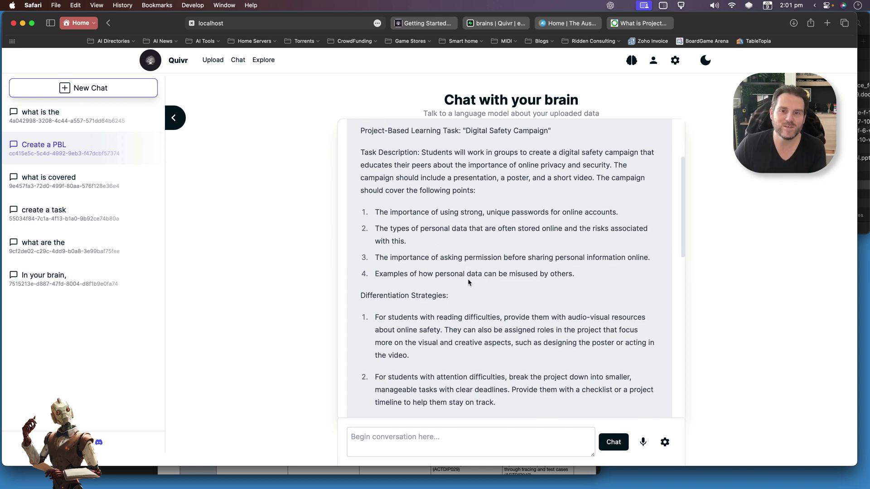
scroll(468, 278, "down", 4)
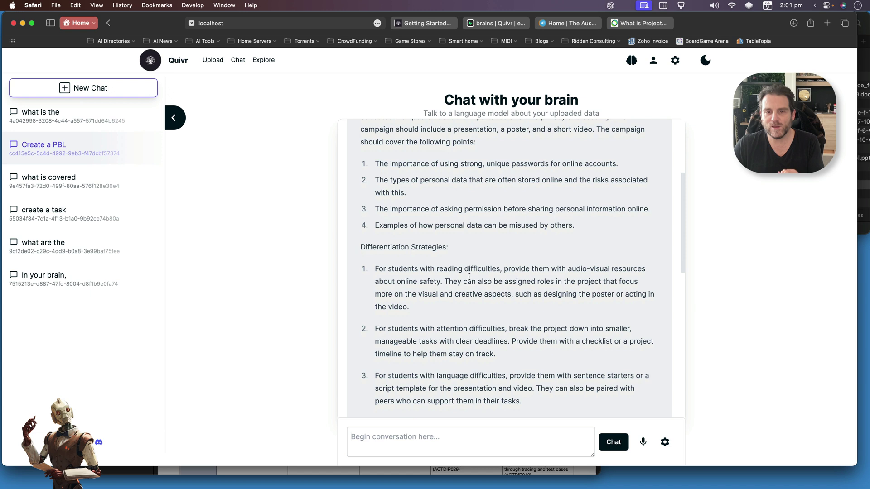
scroll(469, 277, "down", 1)
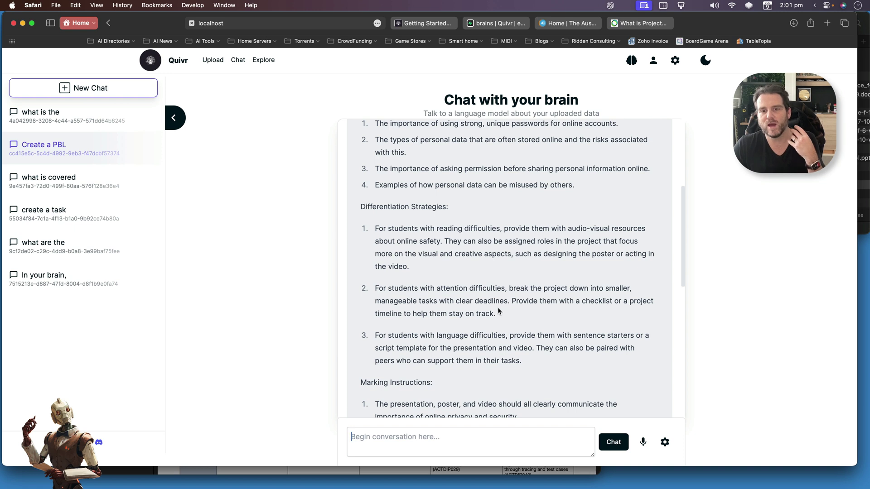
scroll(499, 302, "down", 2)
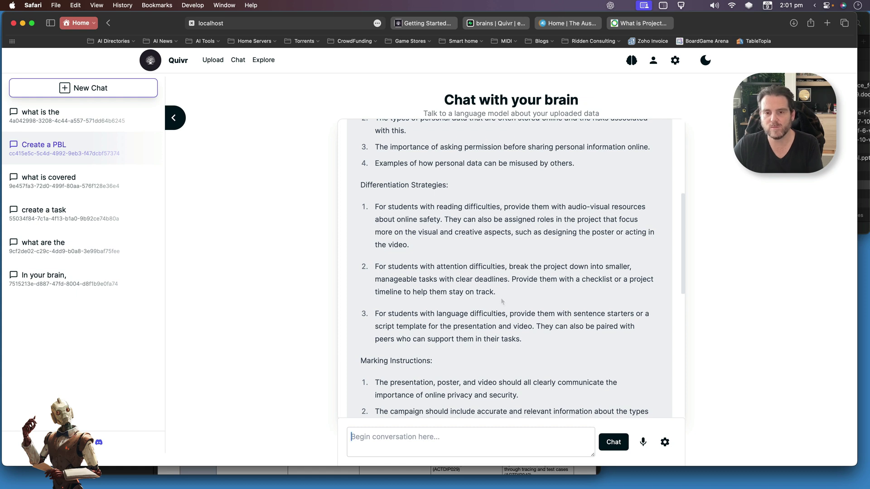
scroll(501, 298, "down", 5)
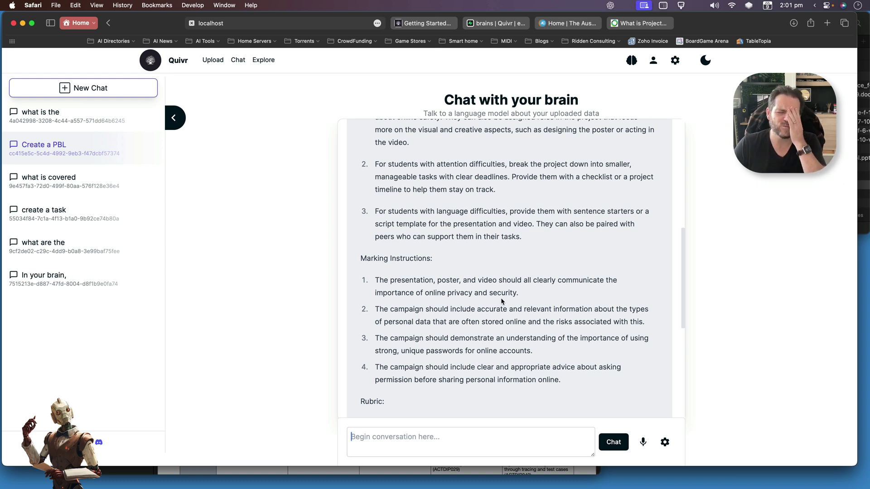
scroll(501, 297, "down", 12)
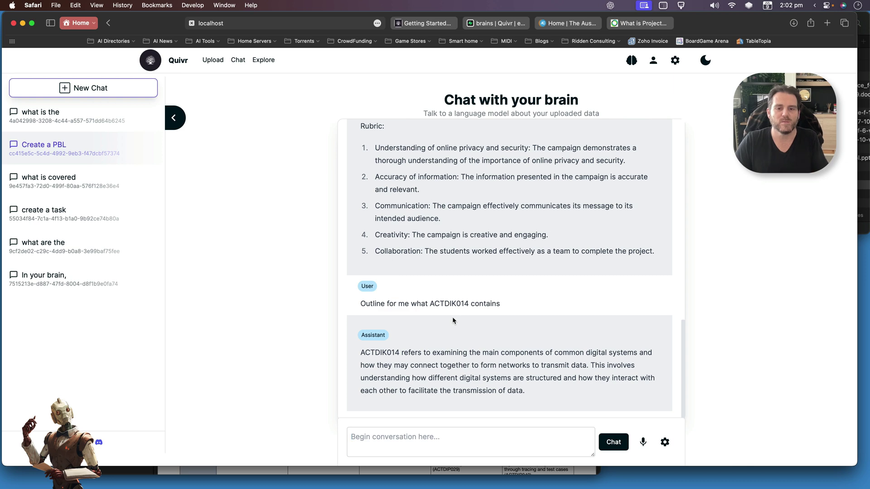
Step: Copy code ACTDIK023 from the 7-8 column of the ACARA PDF, then return to the Quivr chat
left_click(435, 469)
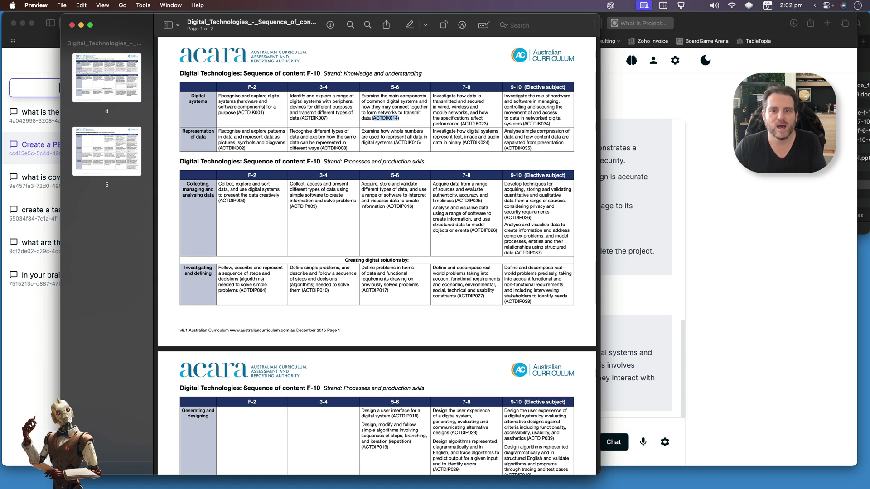
left_click(475, 122)
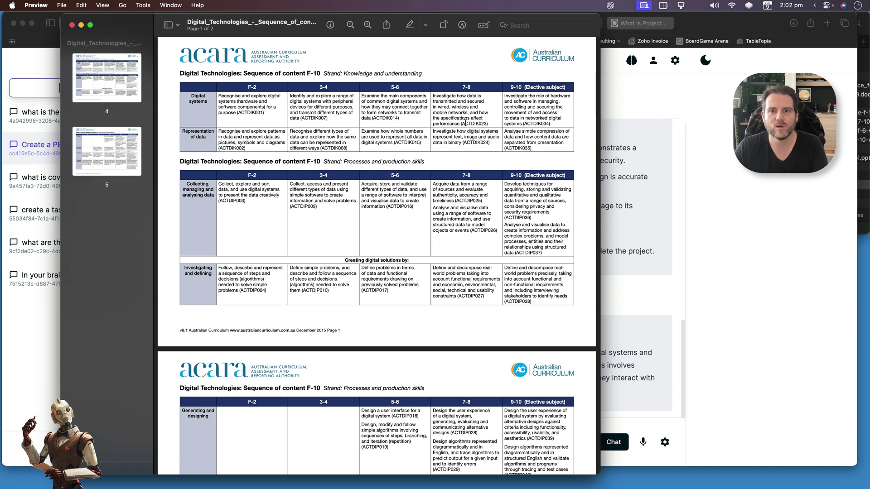
left_click_drag(463, 123, 486, 124)
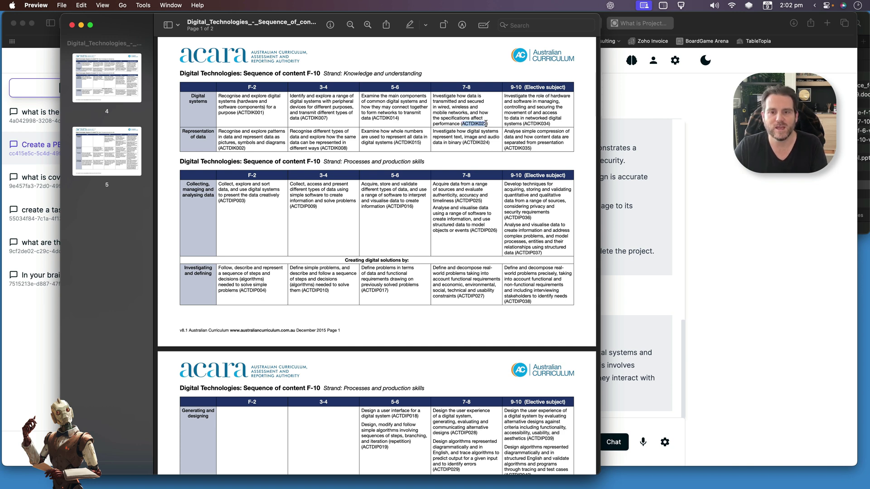
key("super+c")
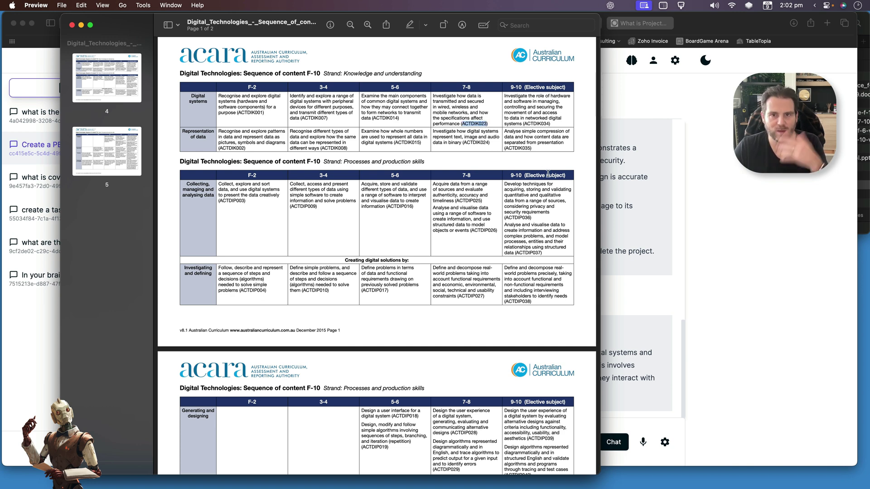
left_click(627, 180)
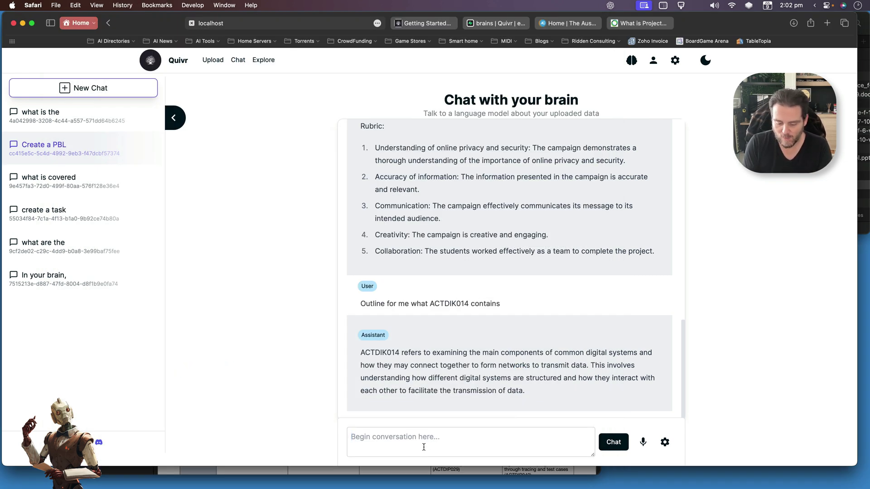
Step: Ask which scope and sequences relate to wireless and wired networking, and select ACTDIK014 in the answer
type("what are the scope")
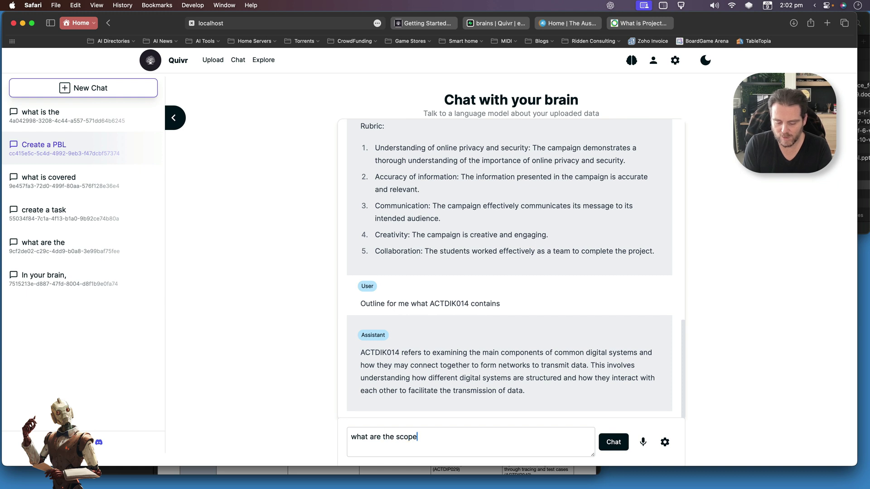
type(" and sequen")
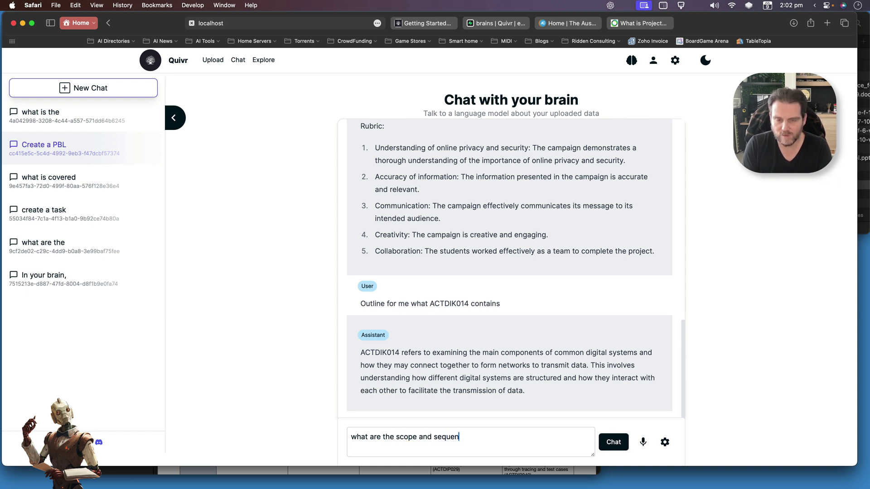
type("ces ")
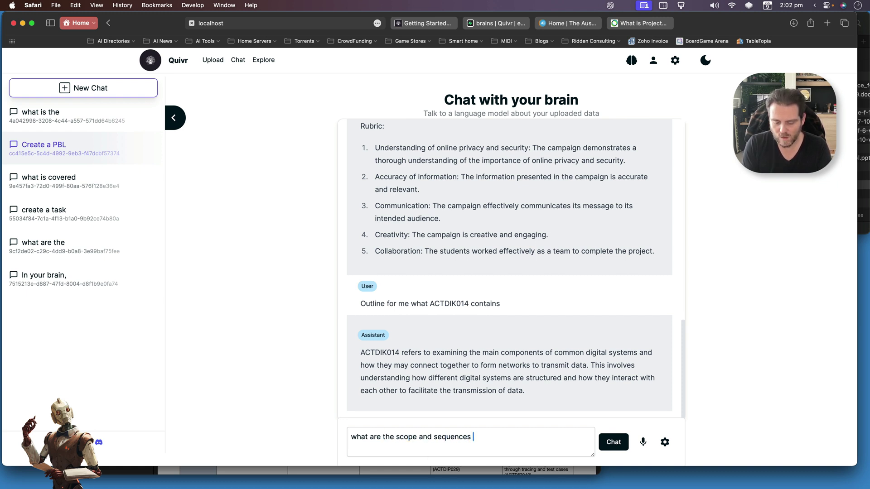
type("related to ")
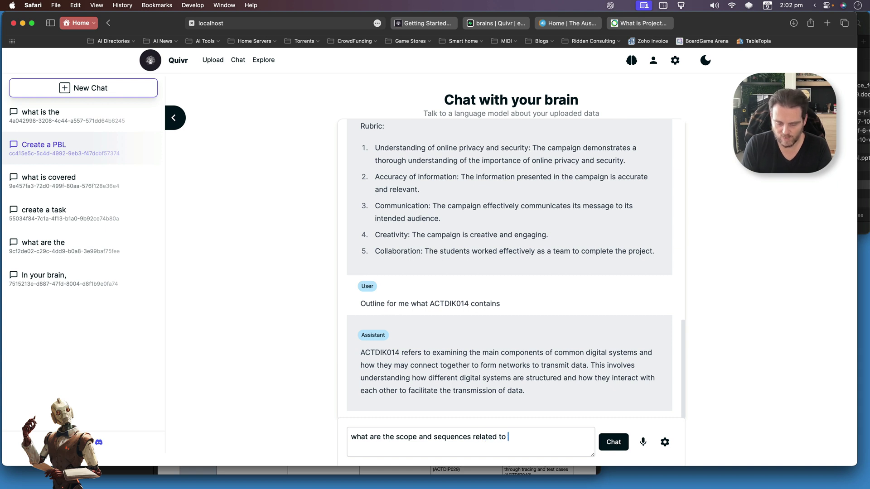
type("wireless and ")
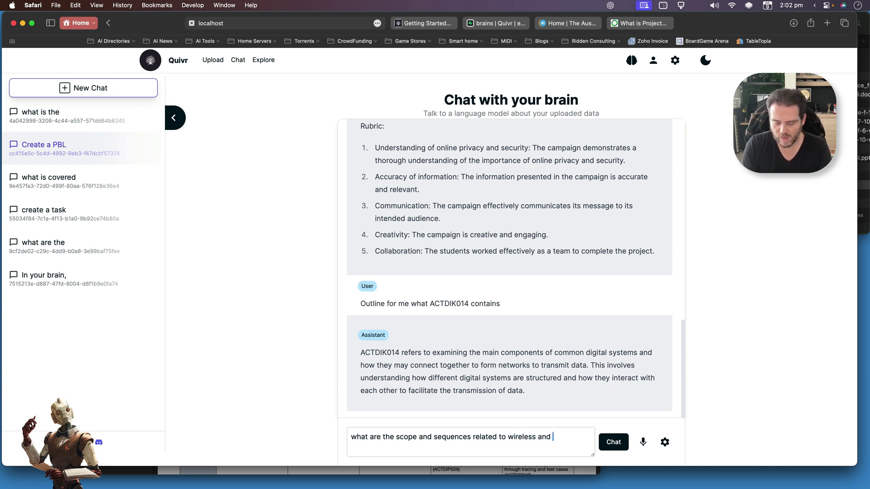
type("wired networ")
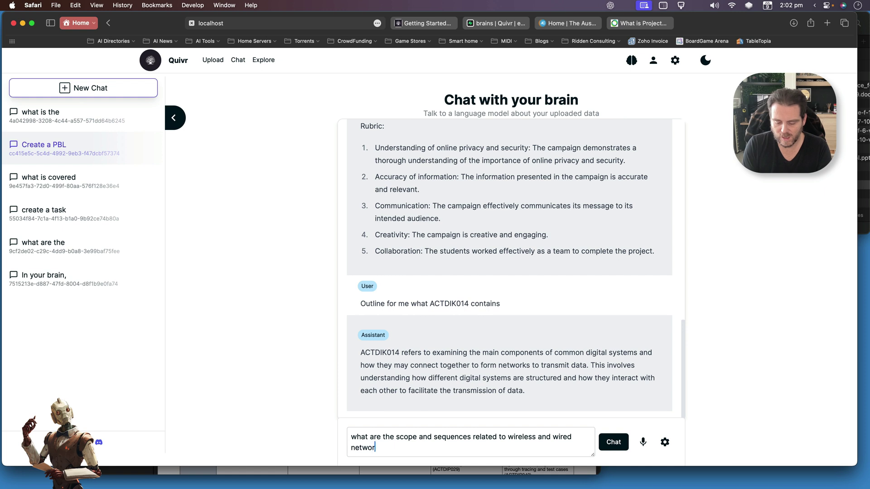
type("king?")
key("Return")
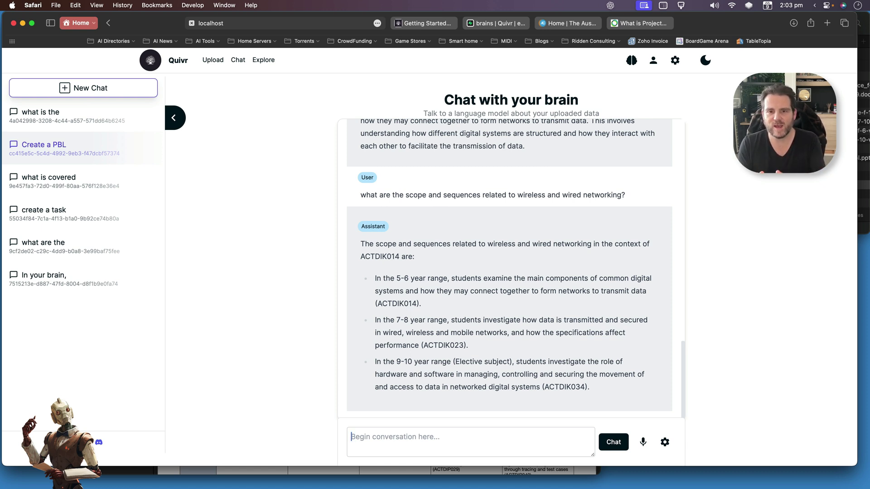
double_click(370, 257)
Step: Start typing a request for a critical-thinking group task for students
left_click(423, 450)
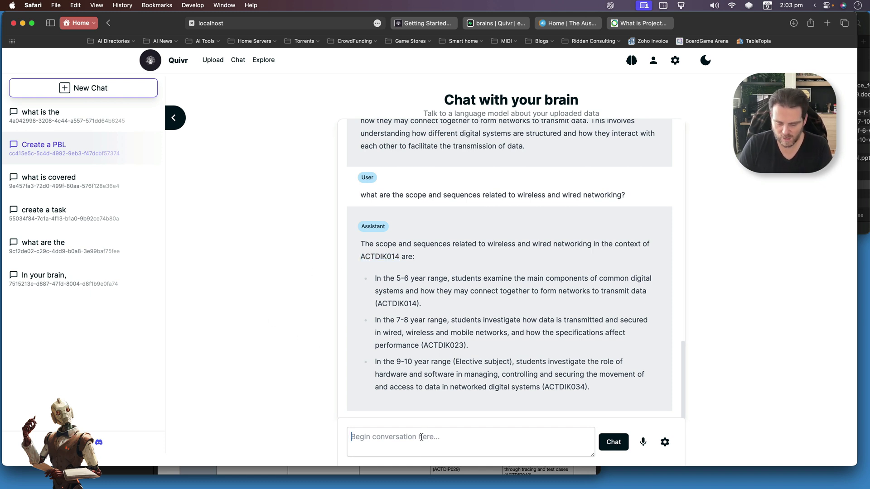
type("Create ")
type("mpd")
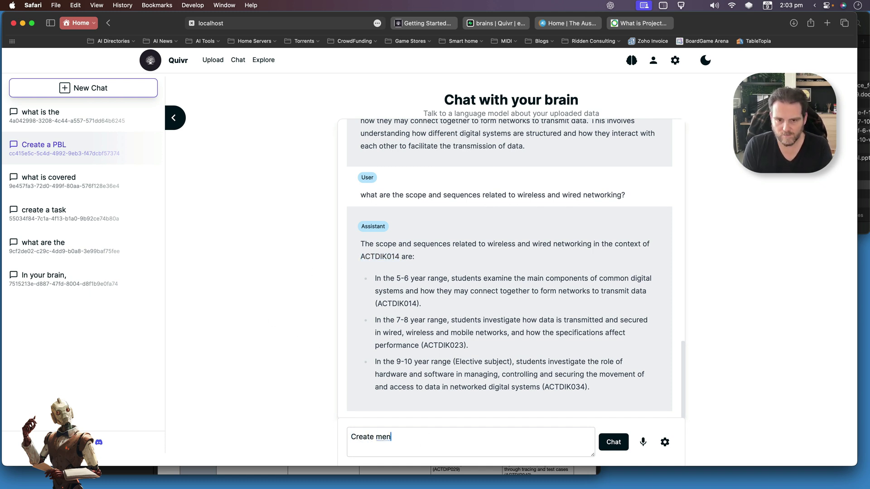
key("BackSpace")
key("BackSpace")
key("BackSpace")
type("me a group ")
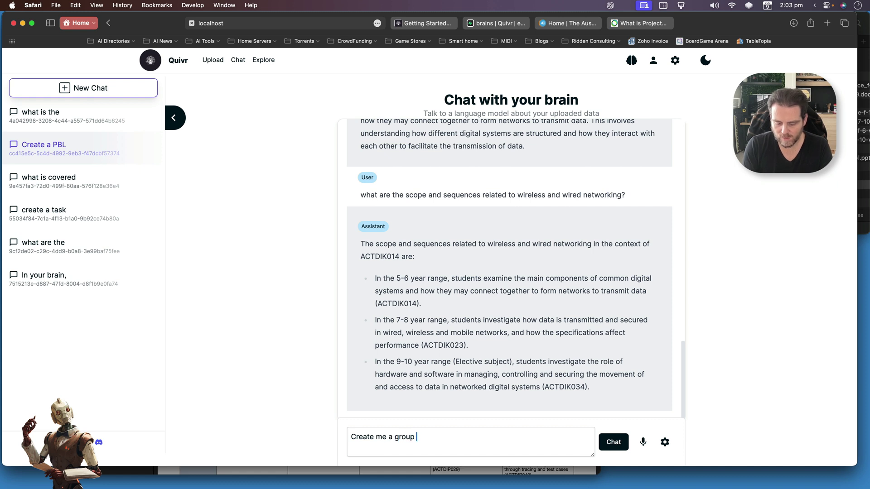
type("task f")
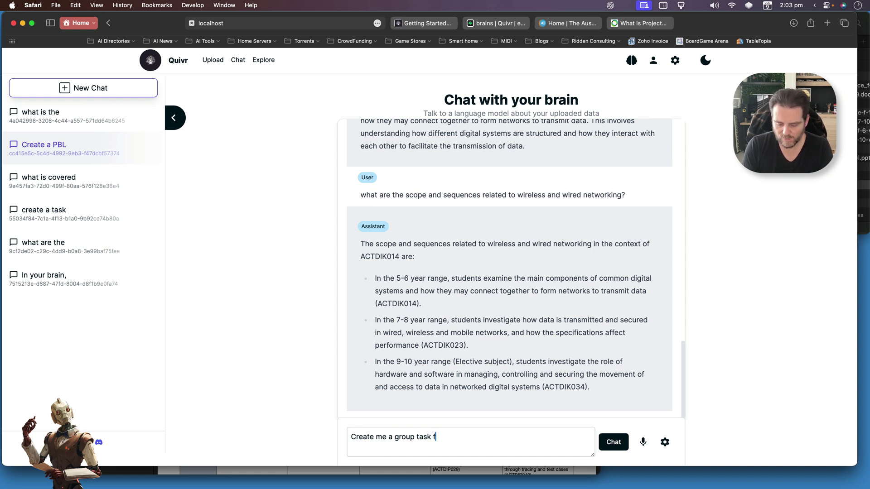
type("ocus")
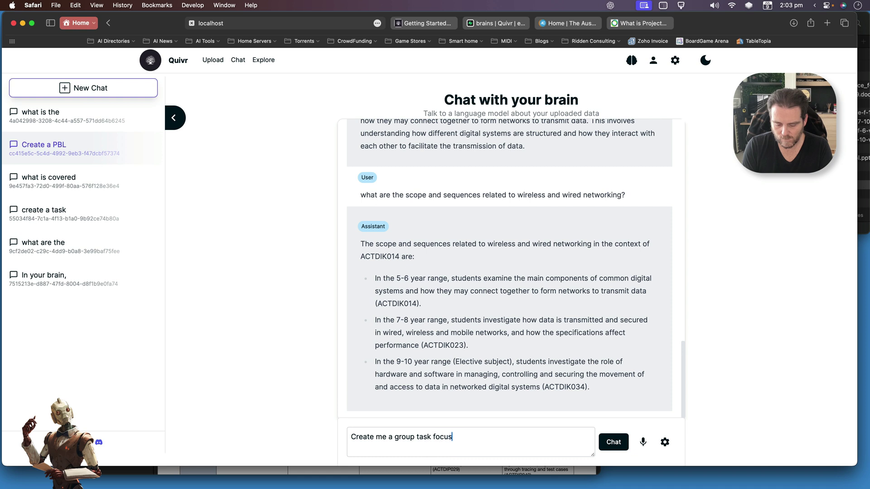
type("ed on critical th")
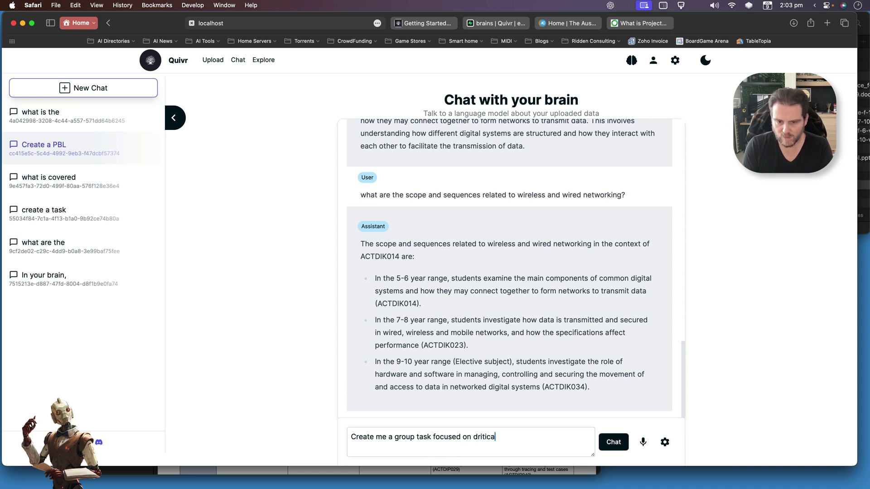
type("inking,")
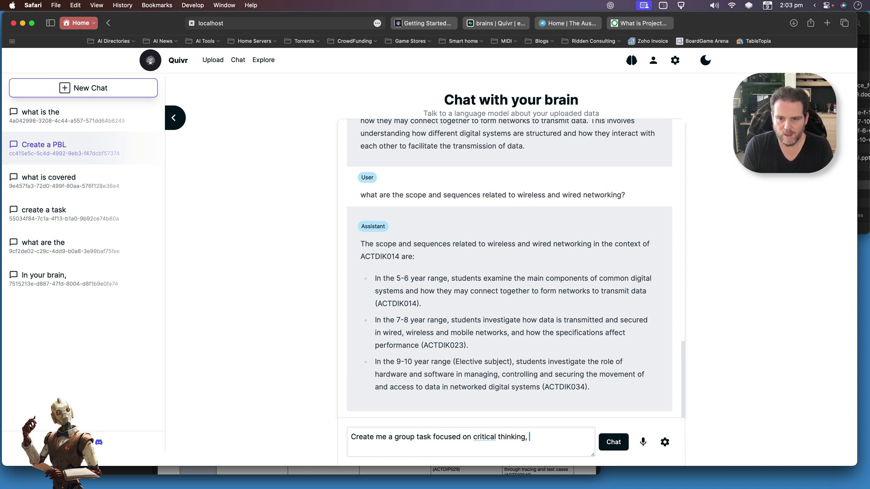
key("BackSpace")
key("BackSpace")
type(". It s")
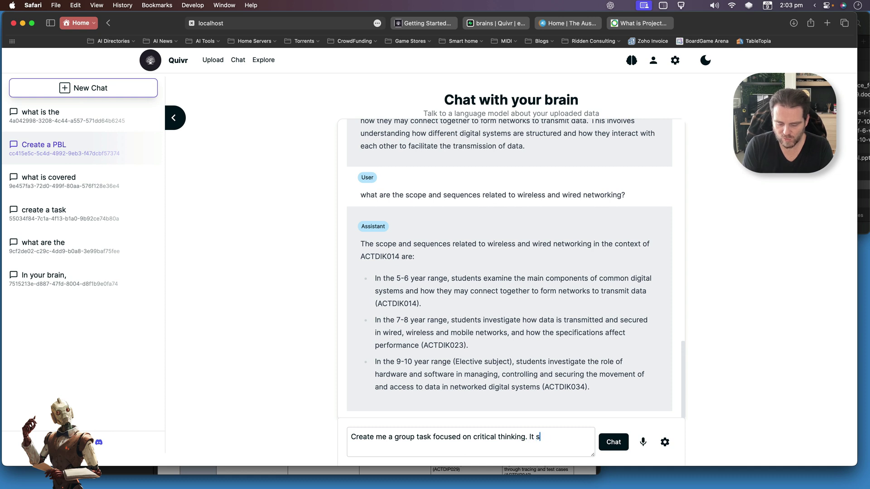
type("hould be for students in")
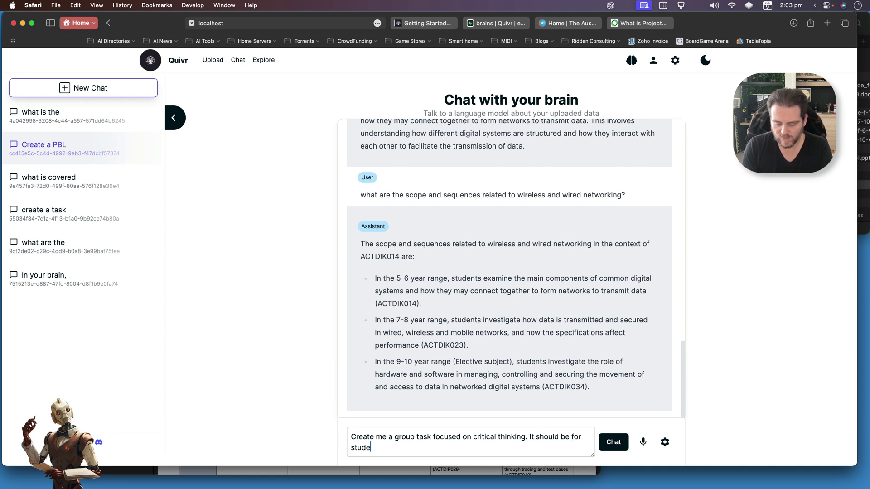
Step: Complete the prompt with groups of 4, online and in-classroom elements, and ability-level differentiation
key("BackSpace")
key("BackSpace")
type("in ")
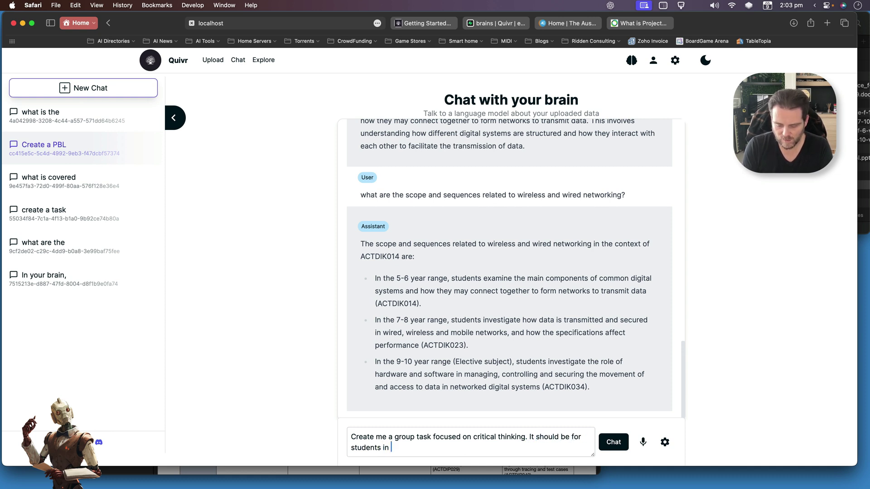
type("groups of 4")
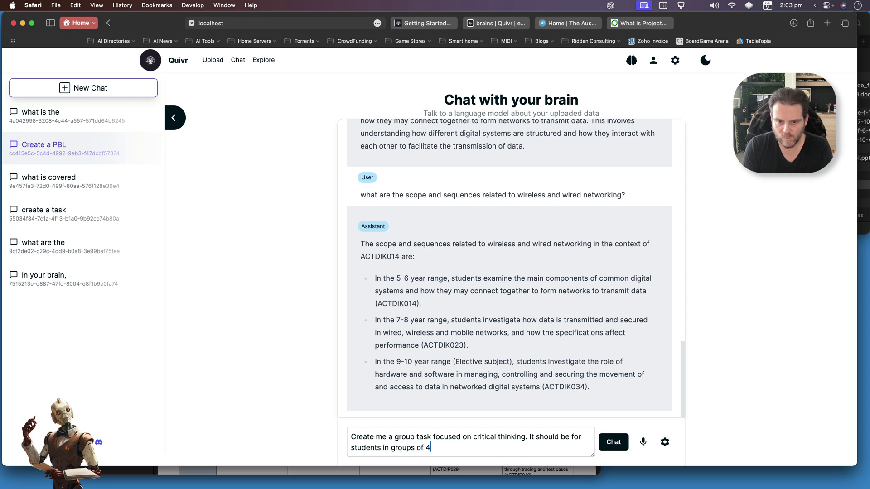
type(" and le")
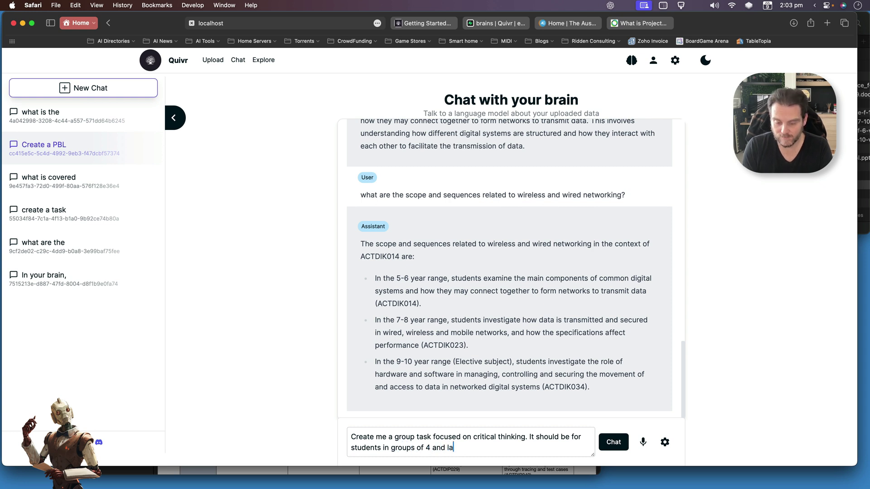
key("BackSpace")
key("BackSpace")
type("allow for o")
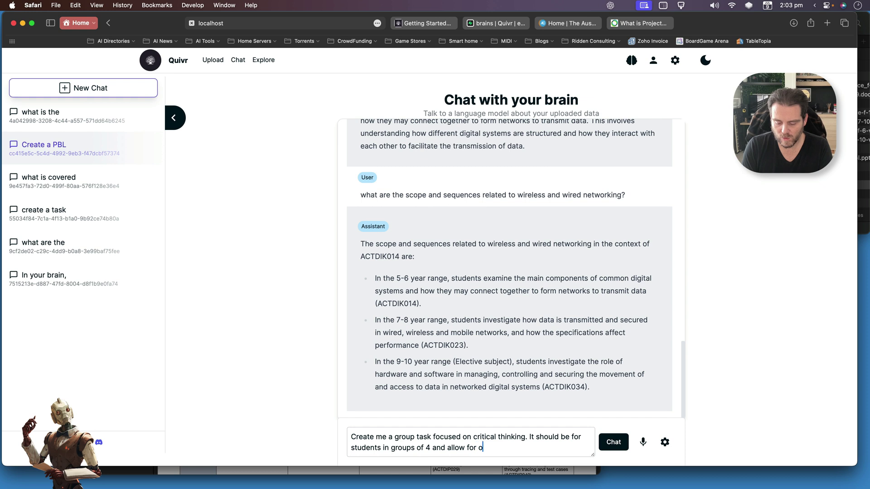
type("nline and ")
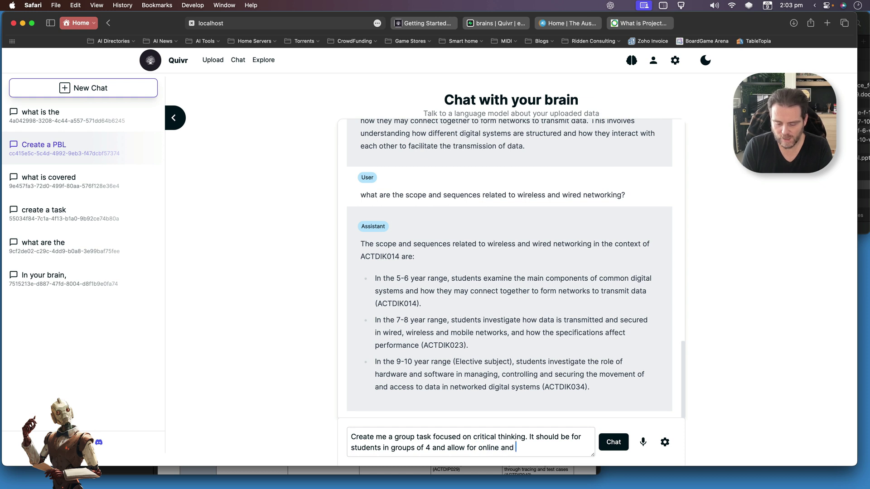
type("in classroo")
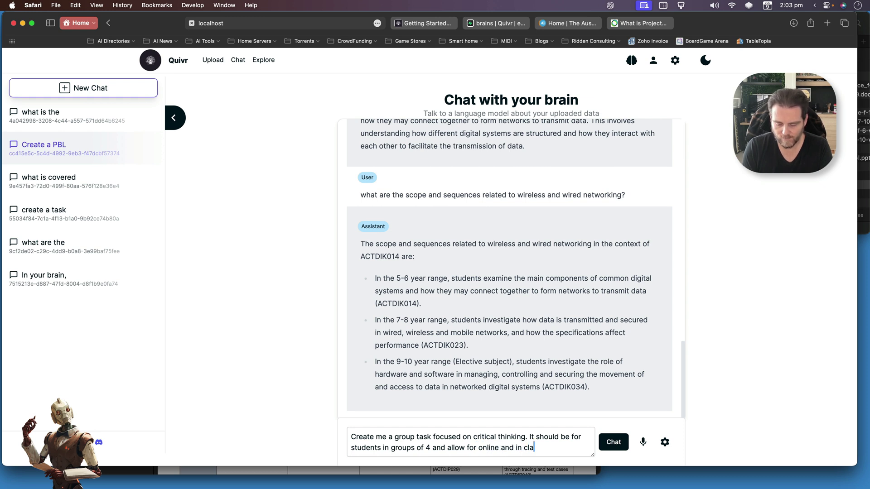
type("el")
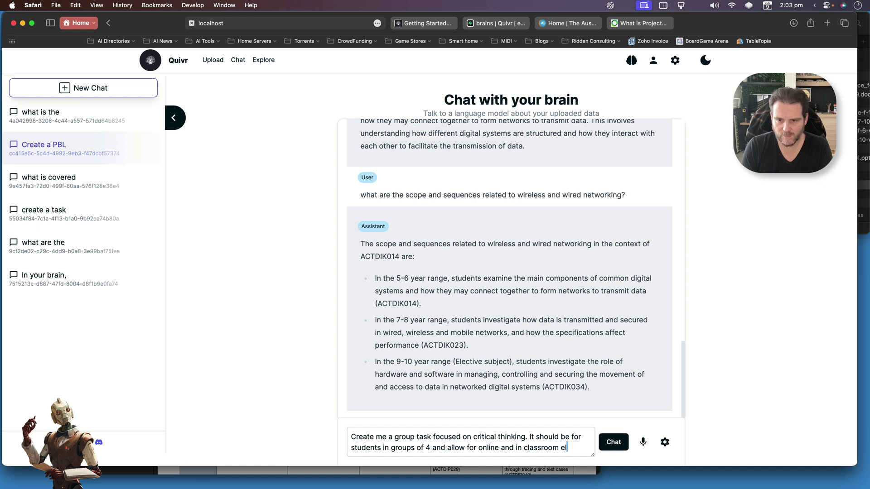
type("ements. ")
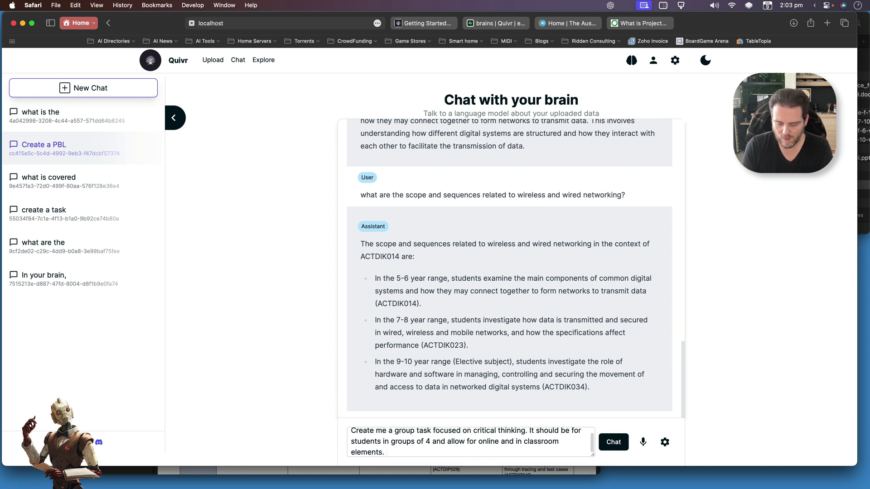
type("Provid")
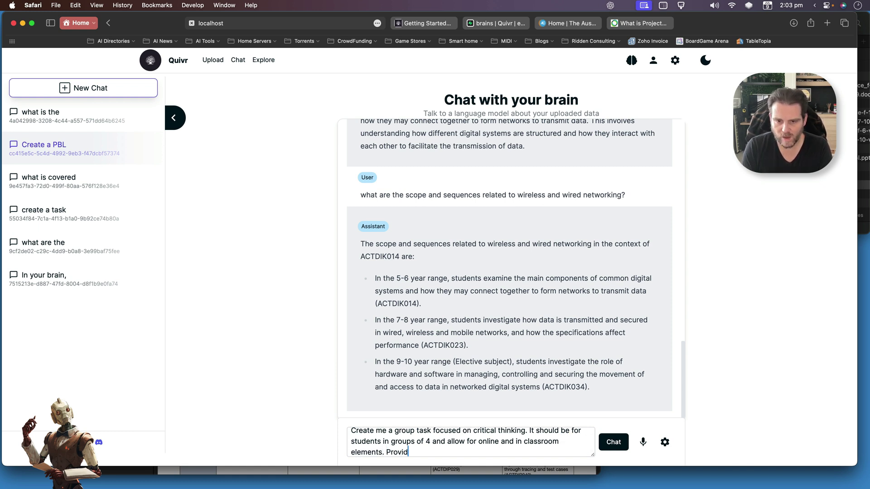
type("e differen")
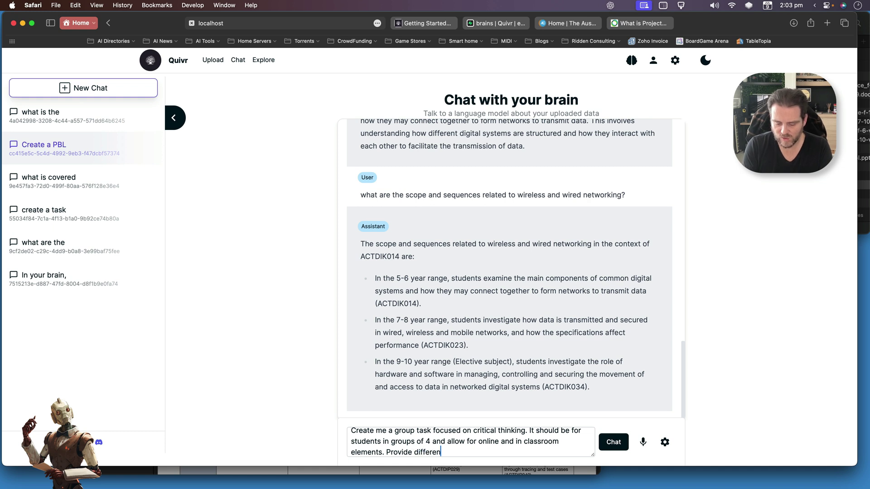
type("tiation for studen")
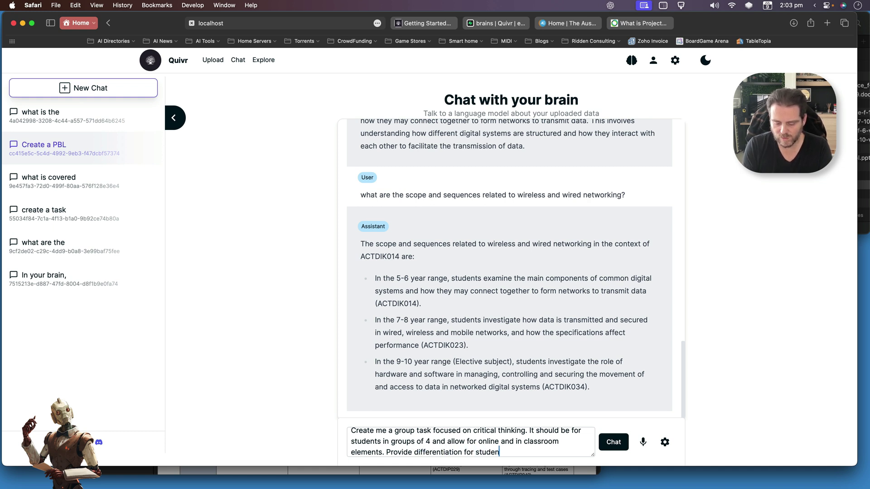
type("ts of differ")
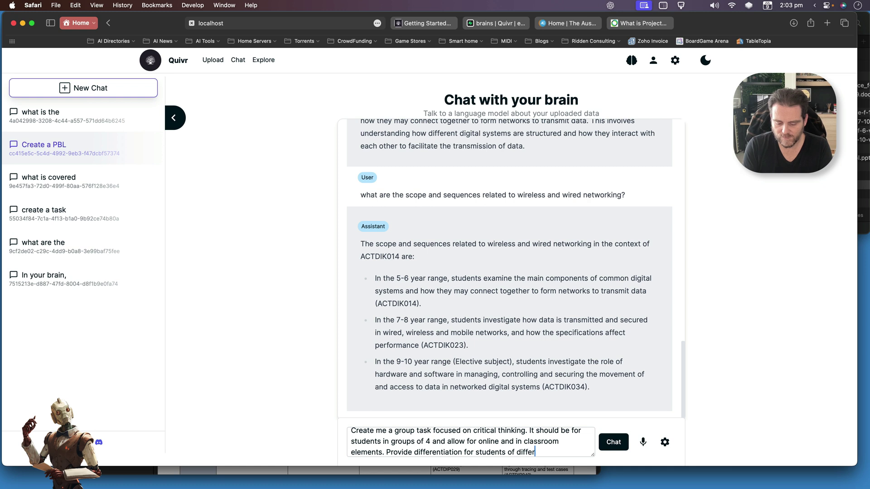
type("ent ability")
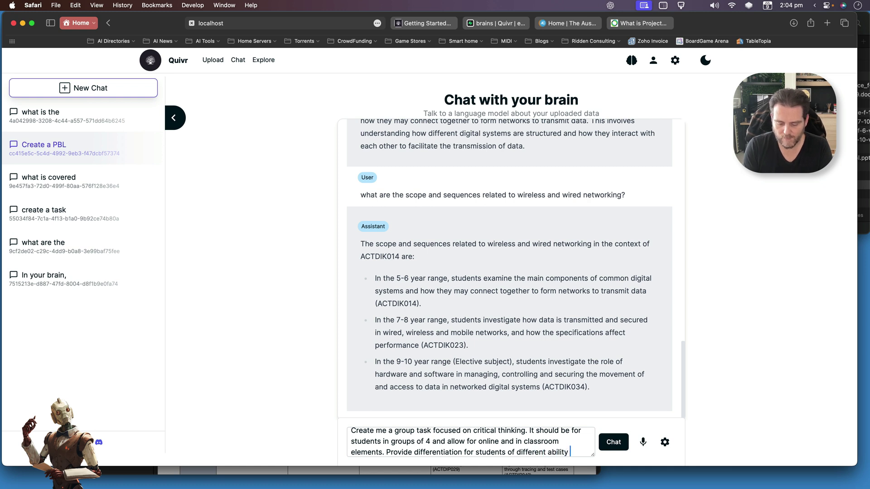
type(" levels.")
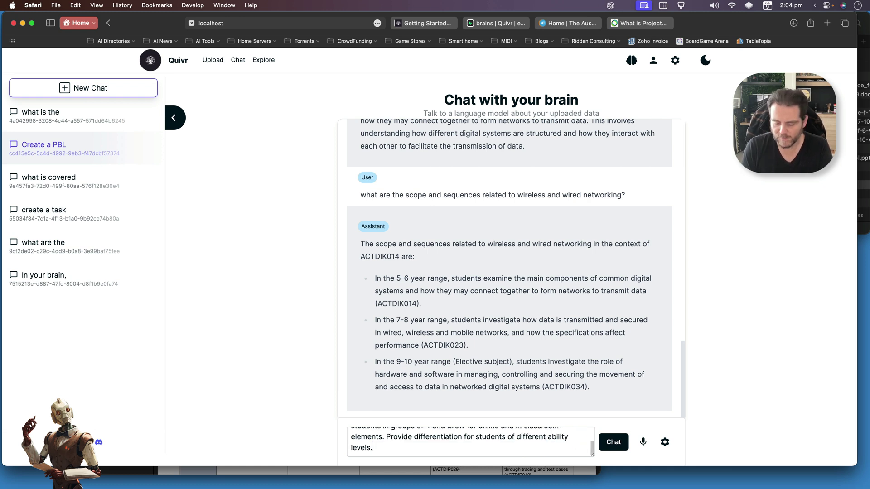
Step: Send the request and read through the 'Design Your Own City' task and its five differentiation strategies
left_click(609, 444)
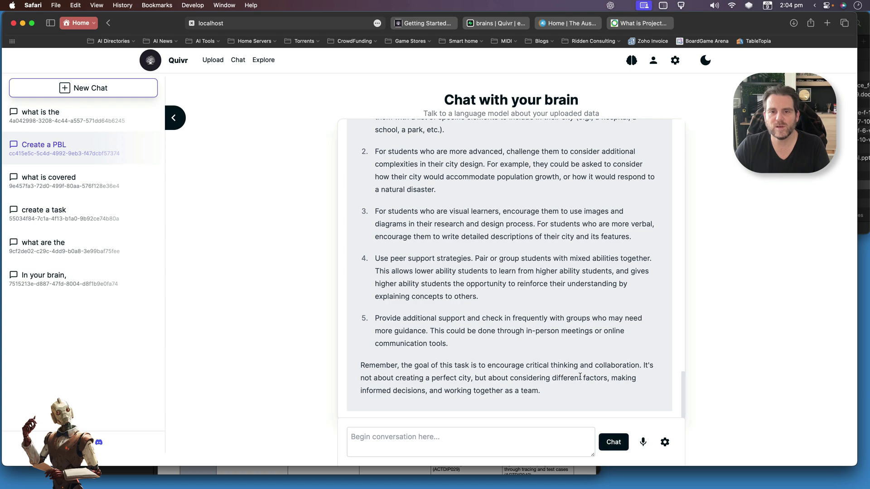
scroll(579, 377, "up", 8)
scroll(580, 377, "up", 3)
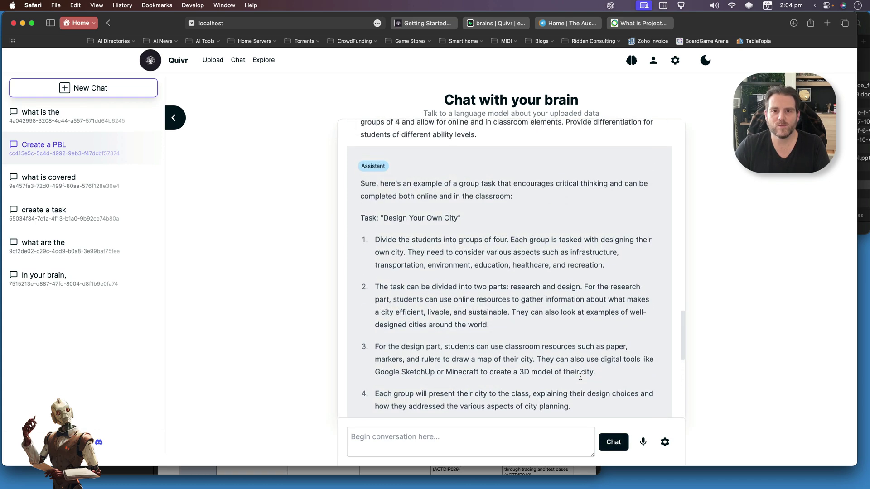
scroll(580, 378, "down", 3)
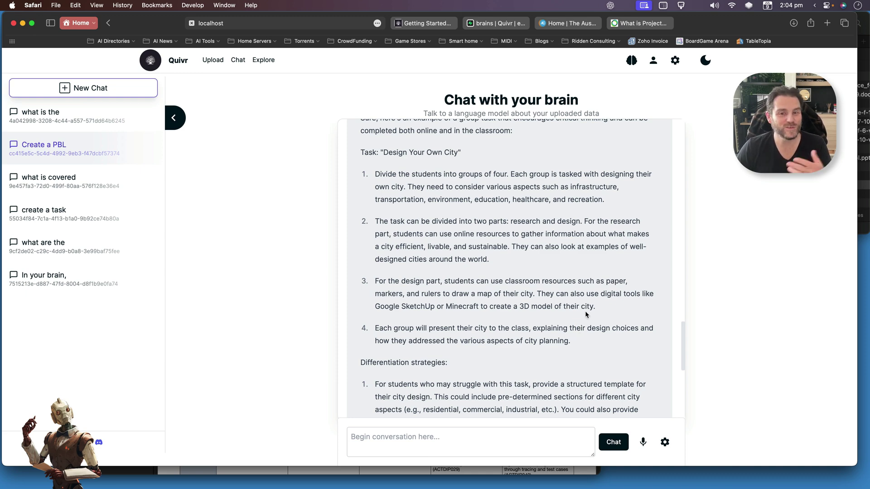
scroll(585, 312, "down", 4)
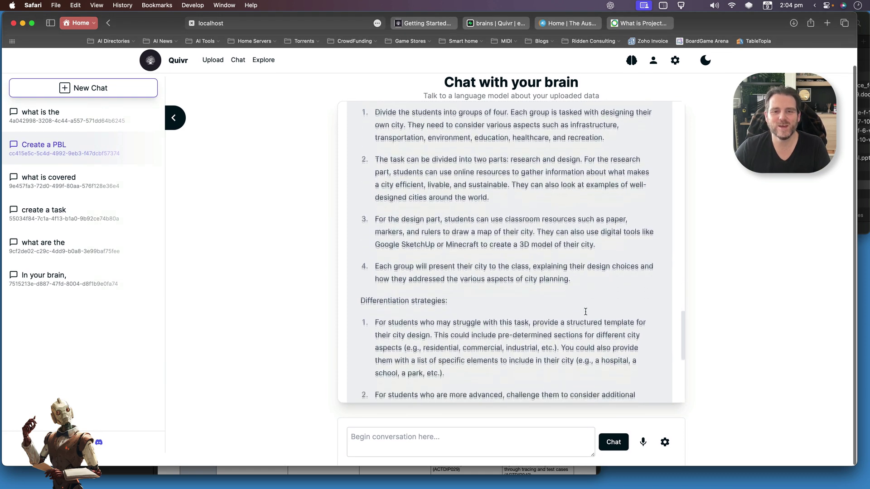
scroll(585, 312, "down", 3)
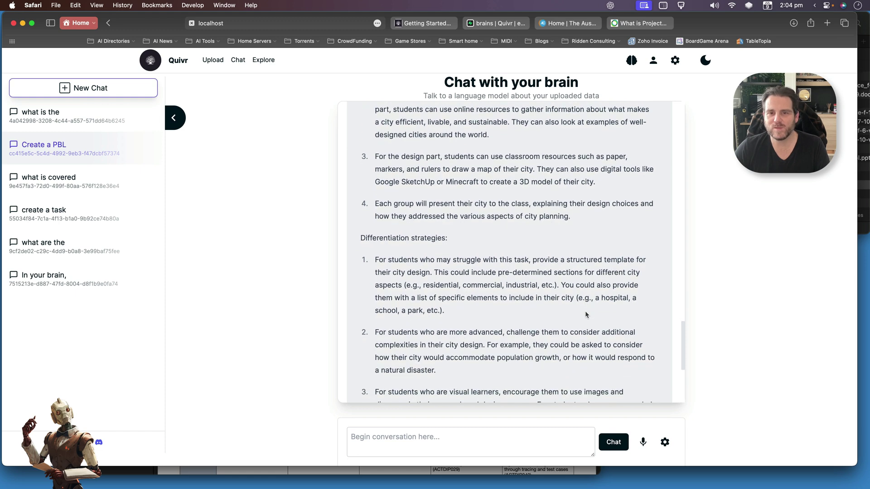
scroll(547, 232, "down", 6)
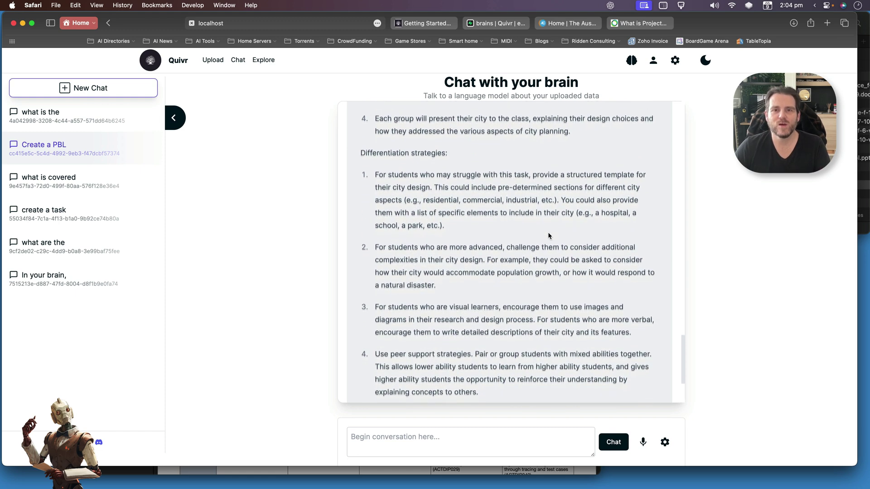
scroll(553, 199, "down", 4)
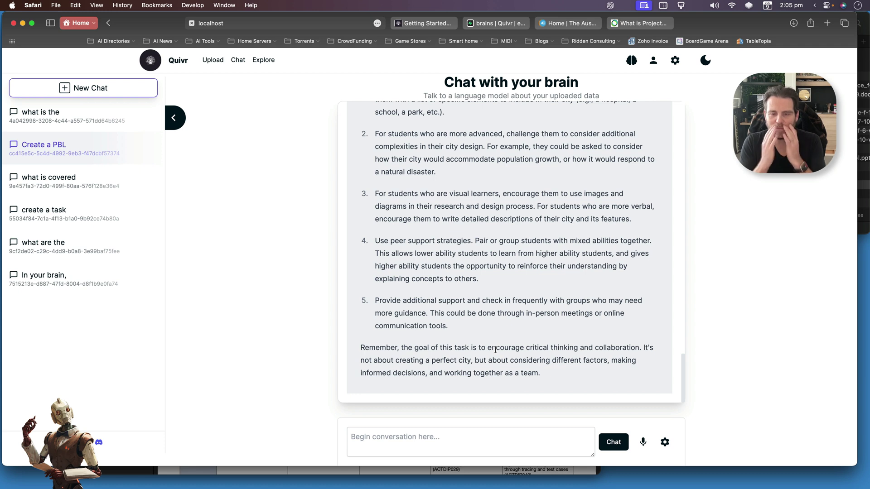
Step: Ask Quivr for a variant of this task that also includes some key cross-curriculum components
left_click(487, 435)
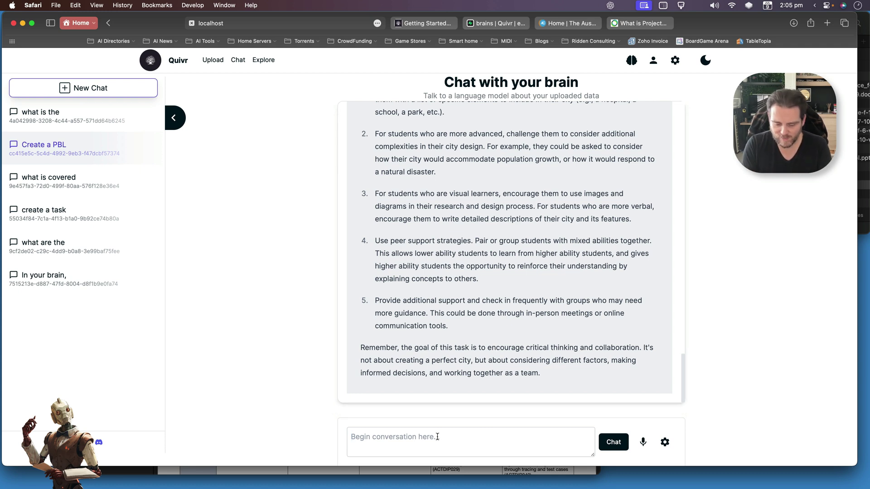
type("create a ")
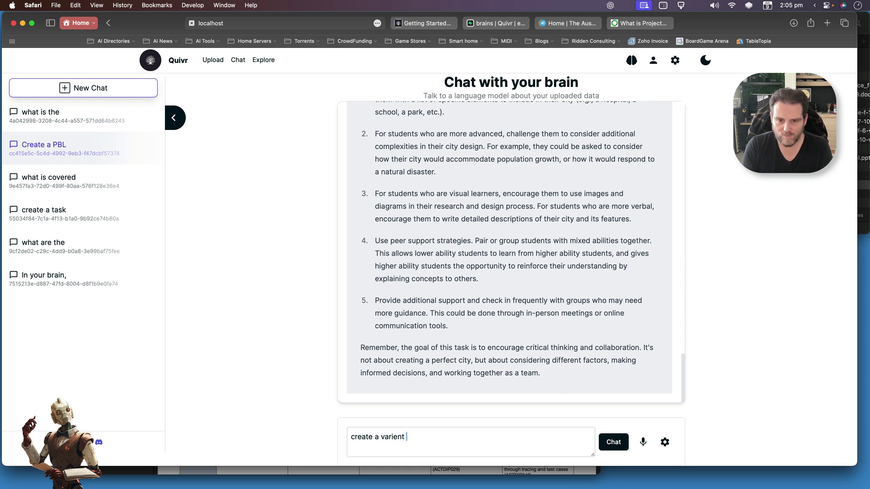
type("varient")
key("BackSpace")
key("BackSpace")
key("BackSpace")
key("shift+Left")
type("ant of thi")
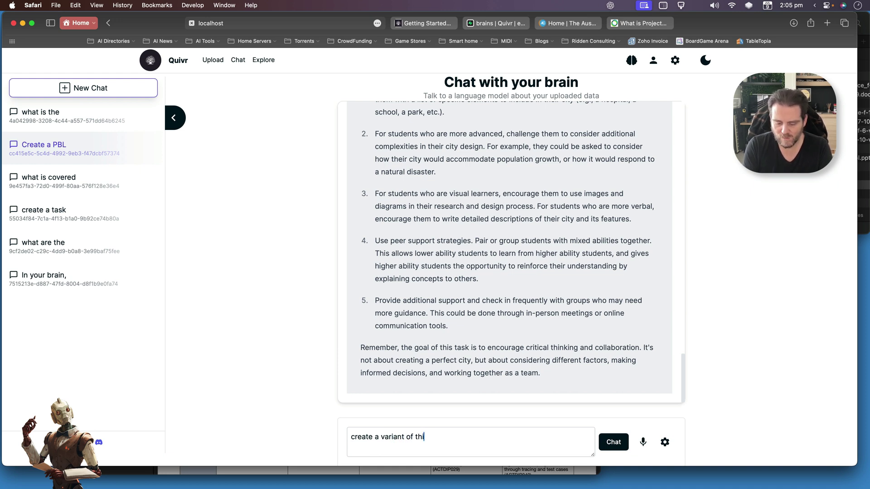
type("s task that also in")
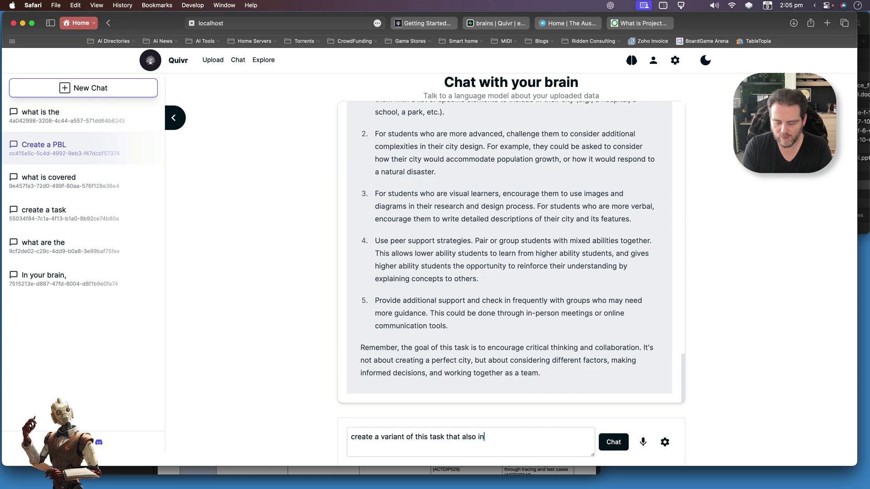
type("cludes")
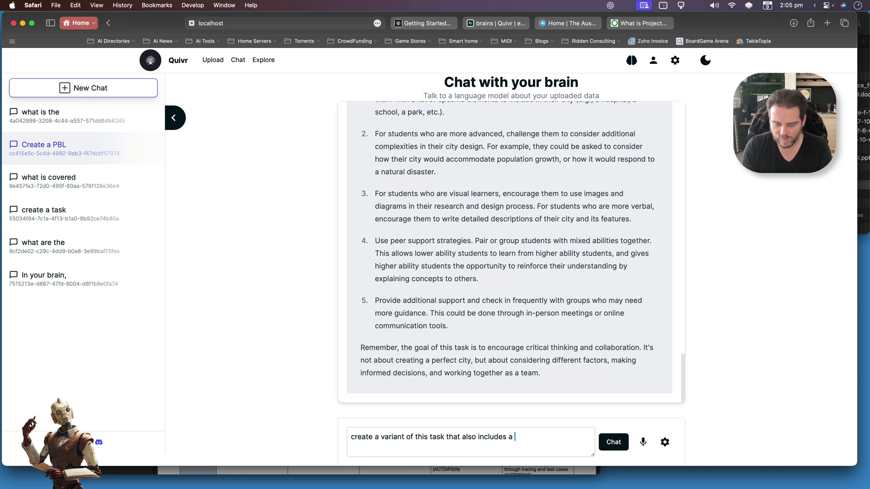
type(" som ")
type("ome o")
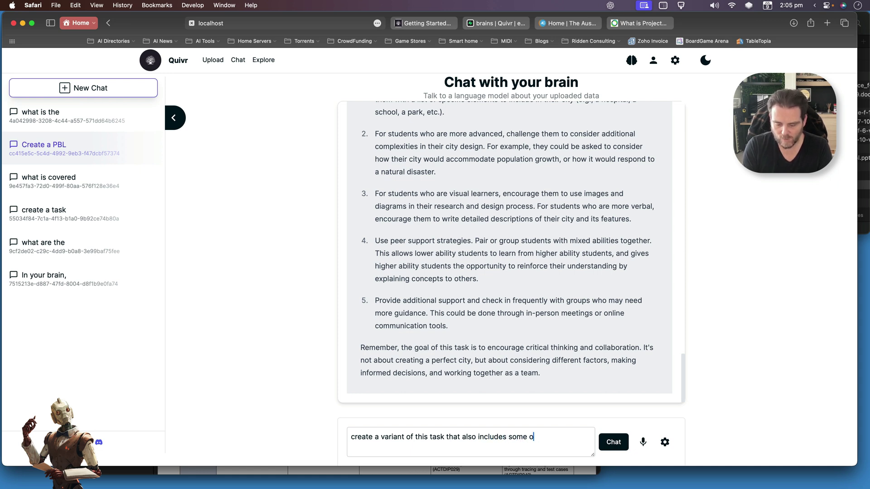
type("f the key cros")
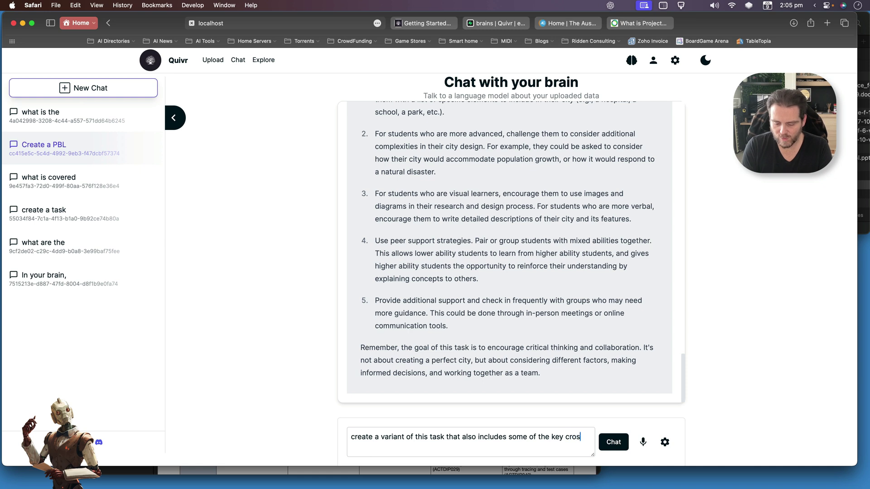
type("s-curricu")
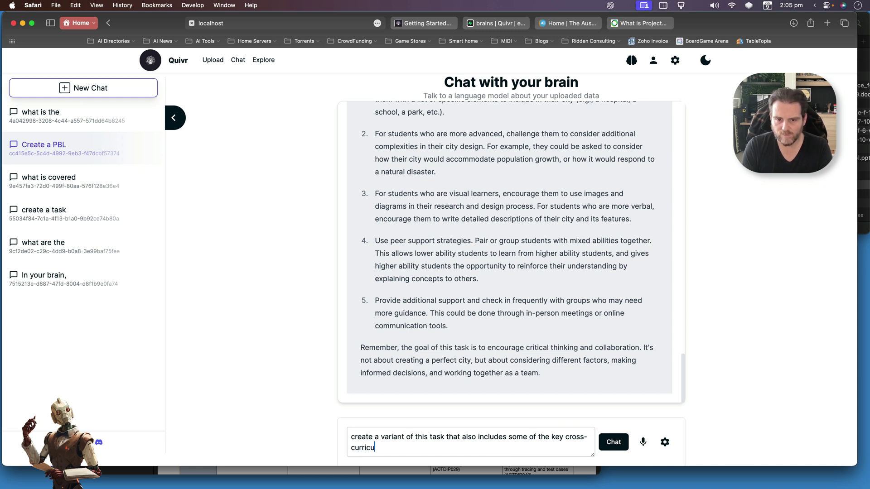
type("lum comp")
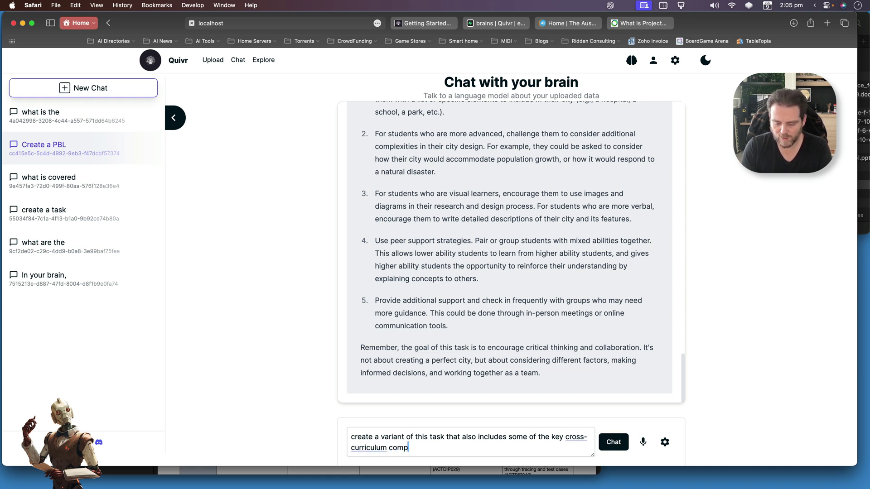
key("BackSpace")
type("ments.")
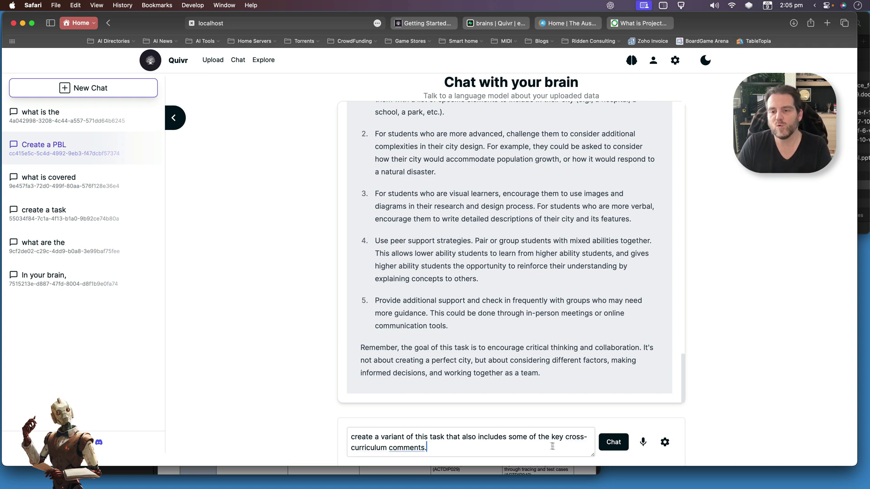
left_click(611, 444)
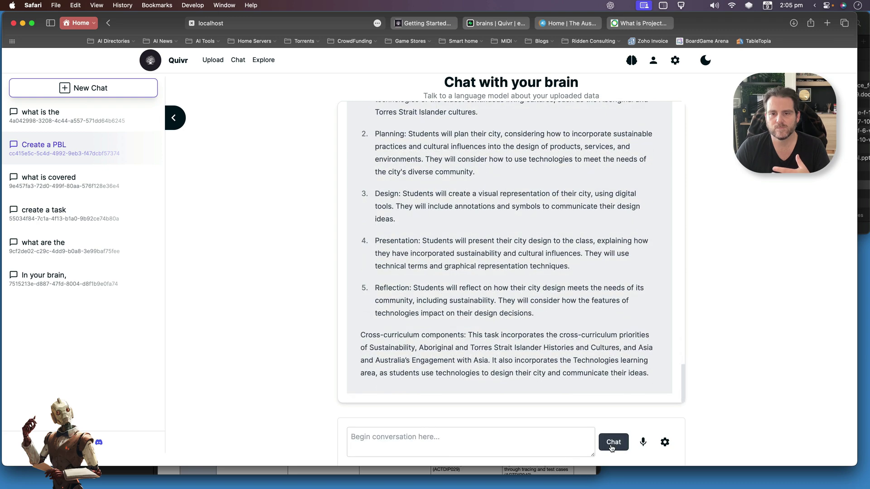
Step: Scroll through the 'Design Your Own Sustainable City' variant down to its cross-curriculum components
scroll(590, 301, "up", 5)
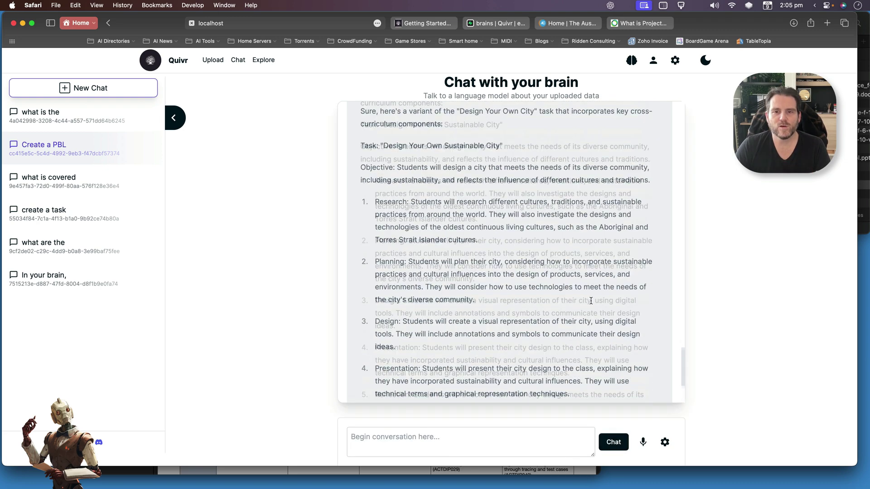
scroll(591, 301, "down", 5)
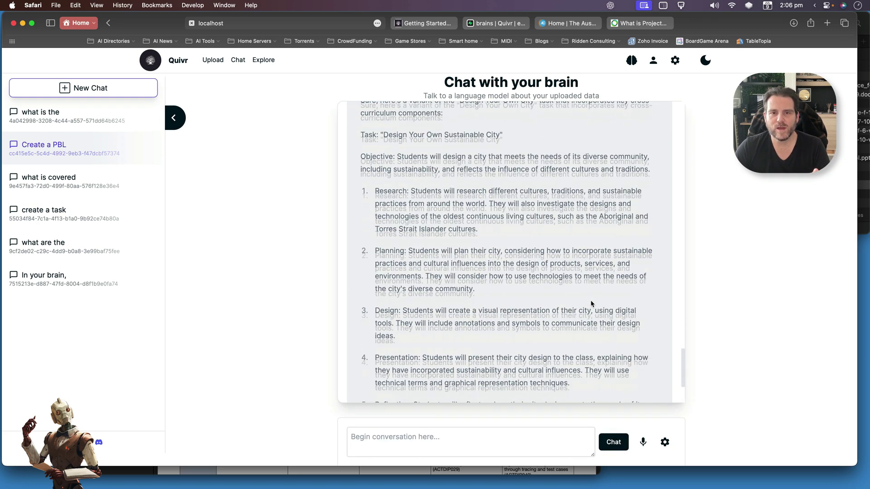
scroll(591, 300, "down", 3)
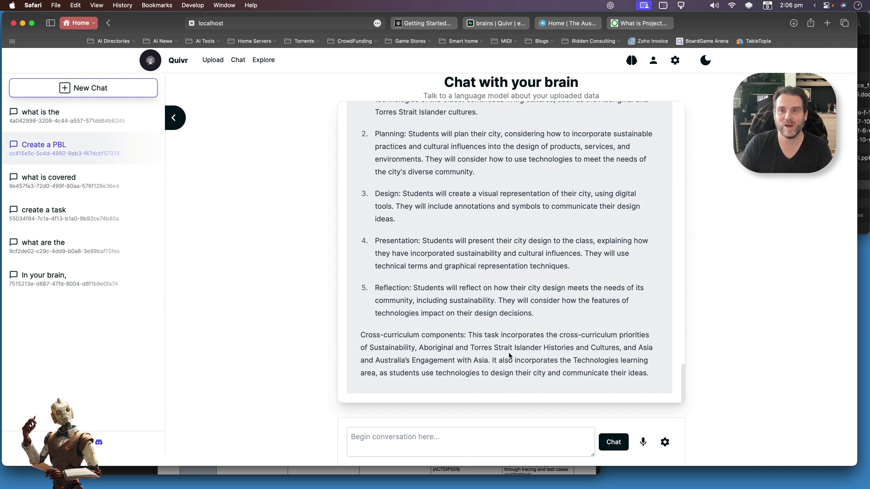
Step: Pick Global AI Policy in the header's brain list, replacing ACARA - Digital Technologies, and recheck the list
left_click(631, 60)
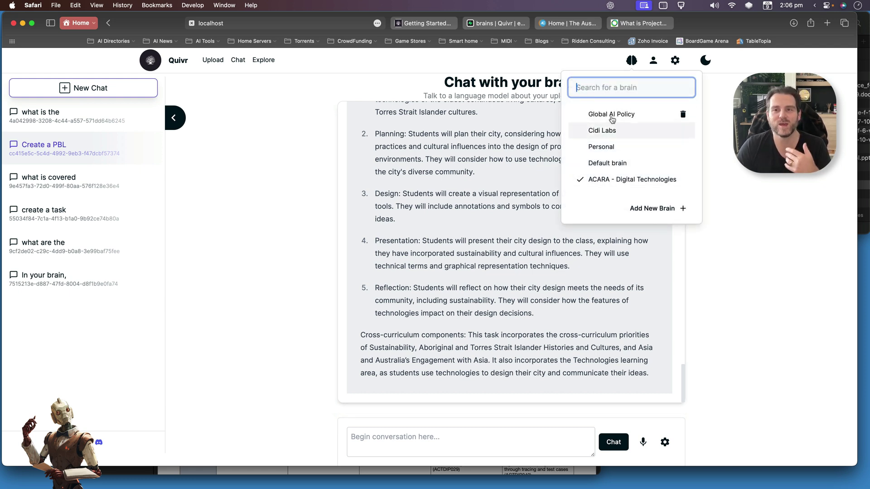
left_click(612, 115)
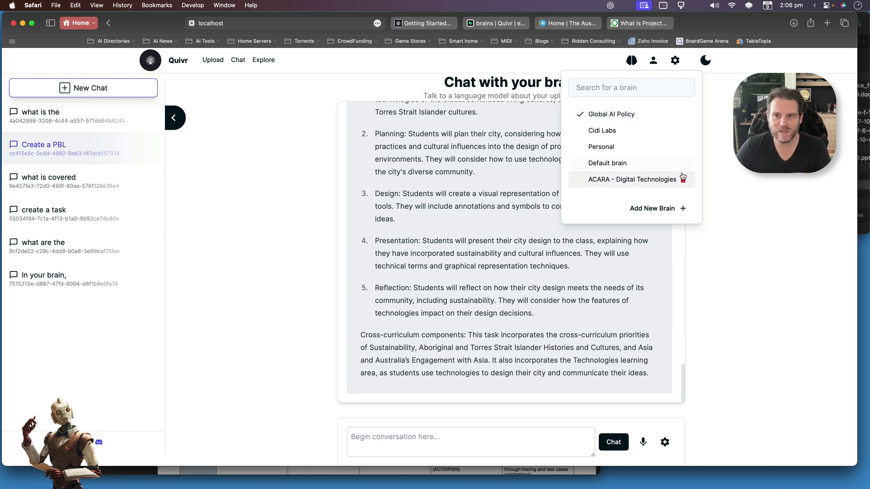
left_click(747, 180)
left_click(631, 60)
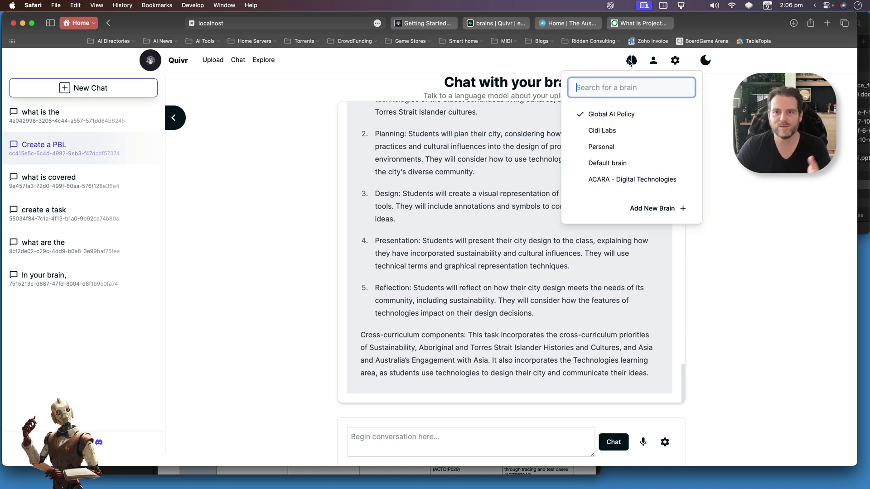
left_click(722, 139)
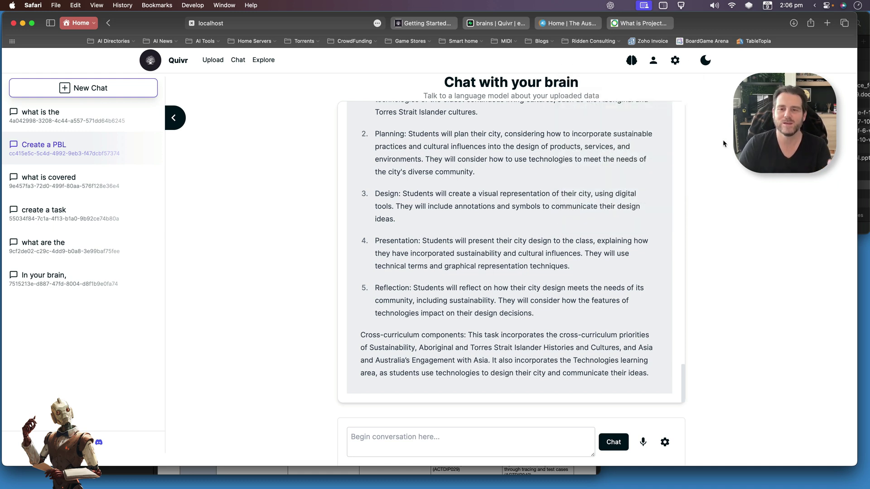